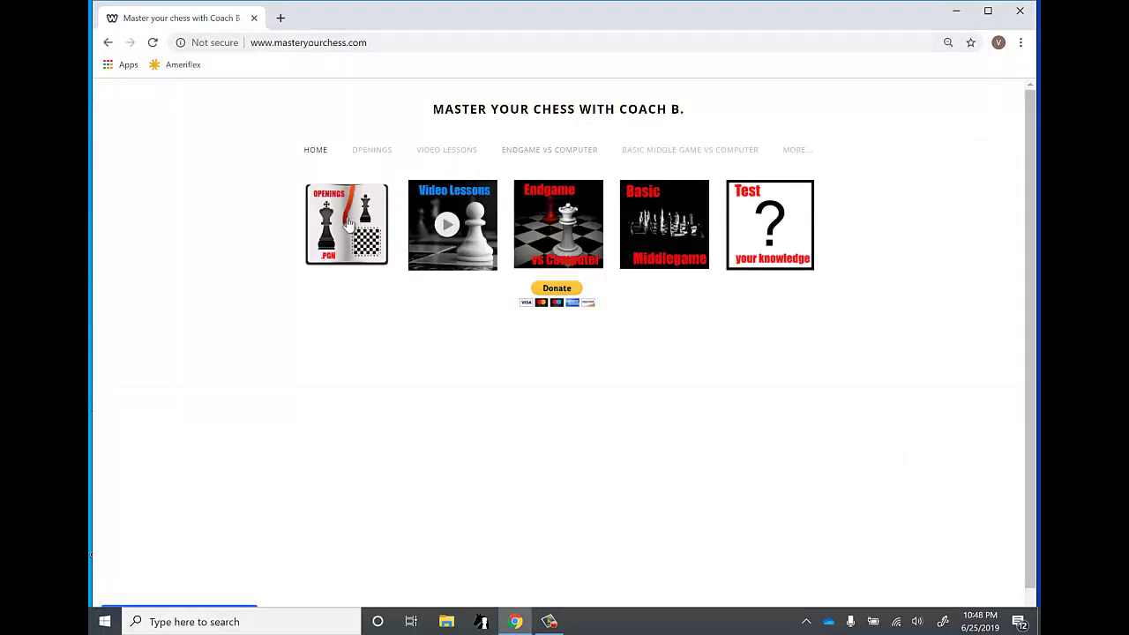
- Go to the site's Openings page, then the Chess Position Trainer 'Install on your PC' downloads page
{"action": "left_click", "coordinate": [347, 225]}
{"action": "left_click", "coordinate": [348, 226]}
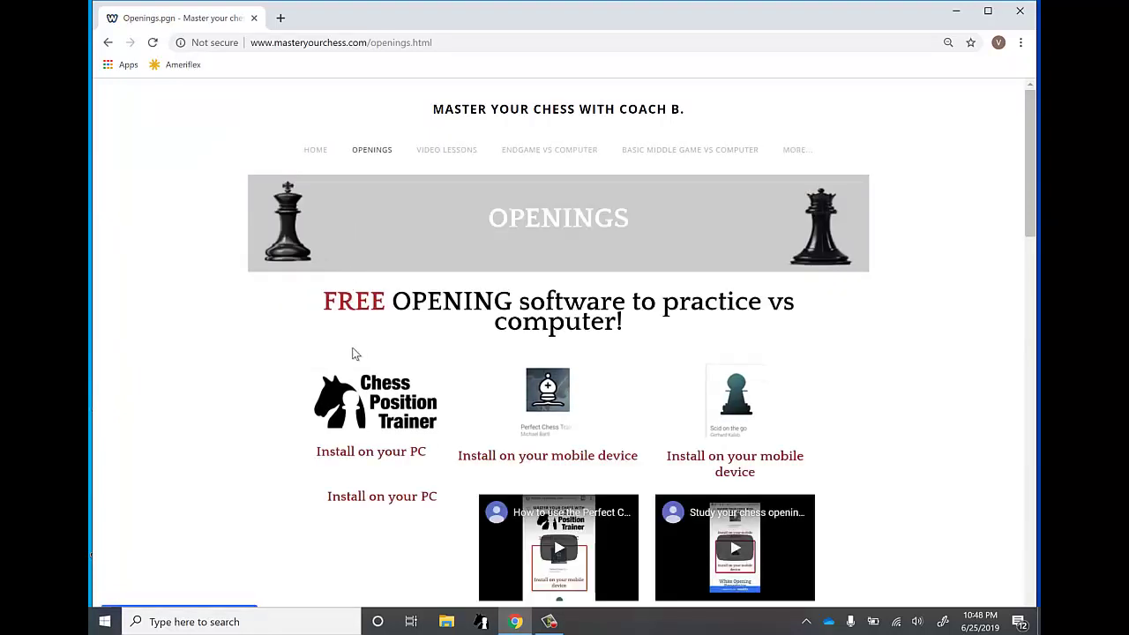
{"action": "left_click", "coordinate": [377, 411]}
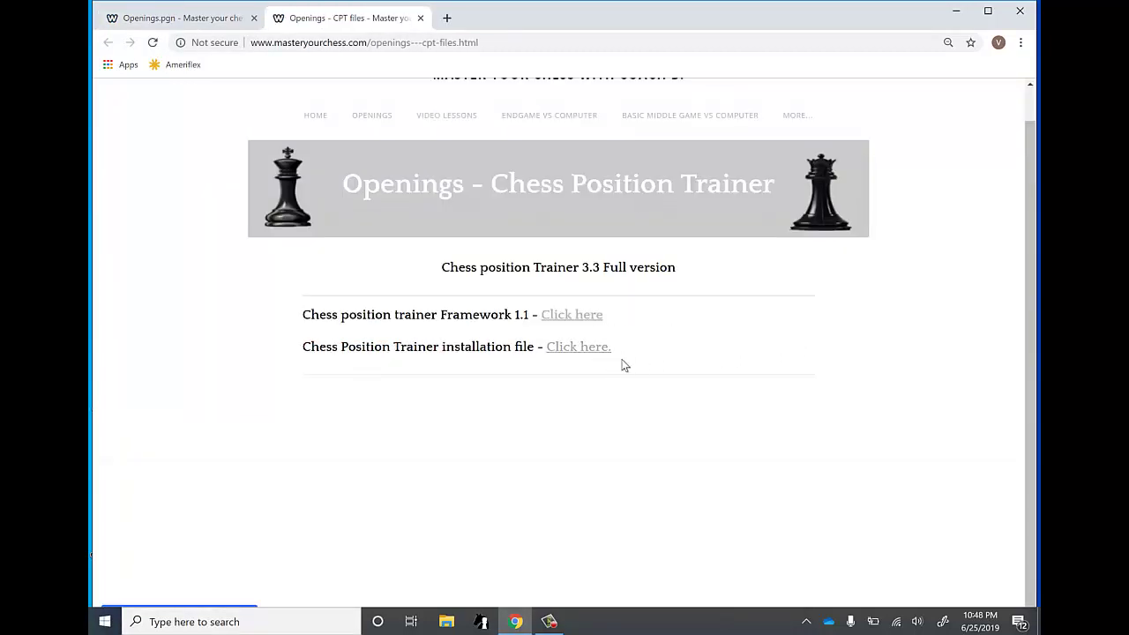
- Download dotnetfx.exe for .NET Framework 1.1 and the Chess Position Trainer setup.msi
{"action": "left_click", "coordinate": [574, 318]}
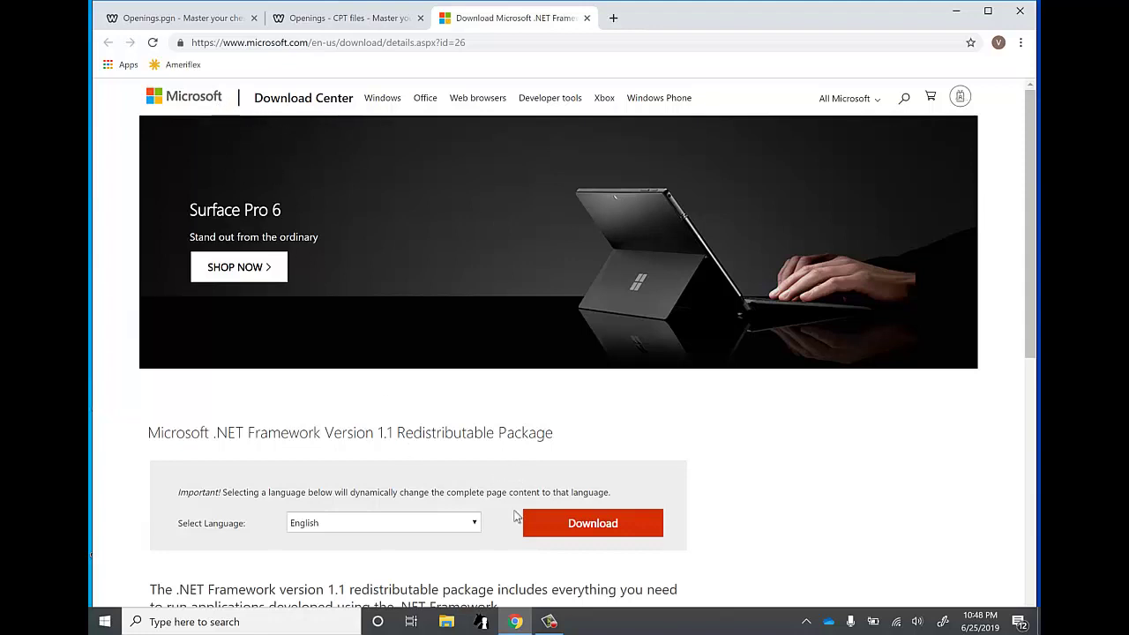
{"action": "left_click", "coordinate": [589, 524]}
{"action": "double_click", "coordinate": [585, 5]}
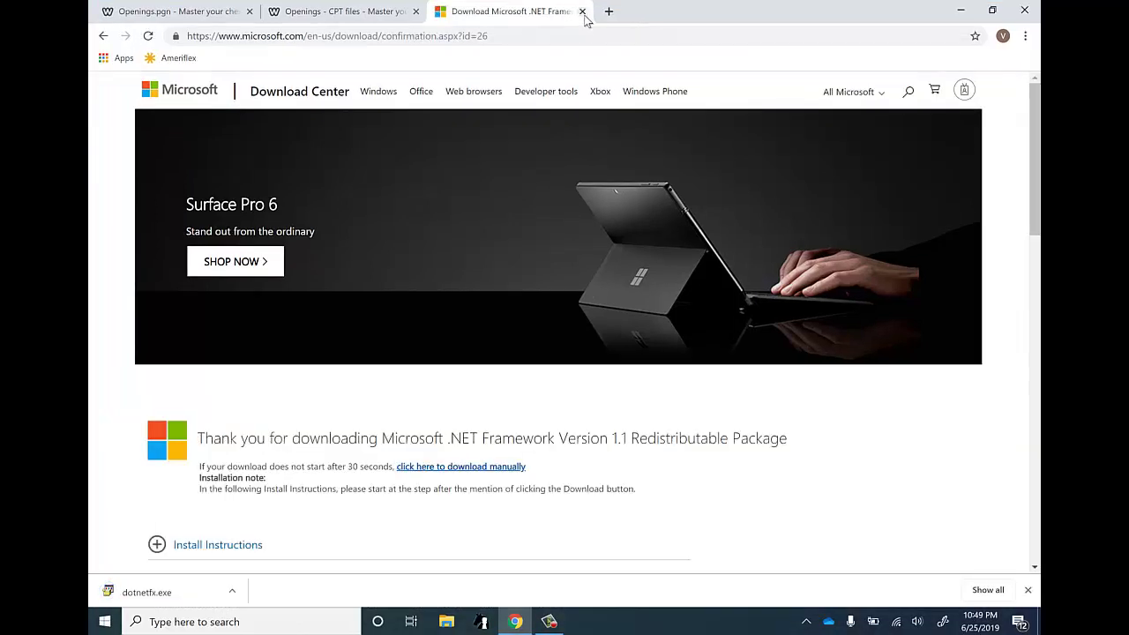
{"action": "left_click", "coordinate": [582, 12]}
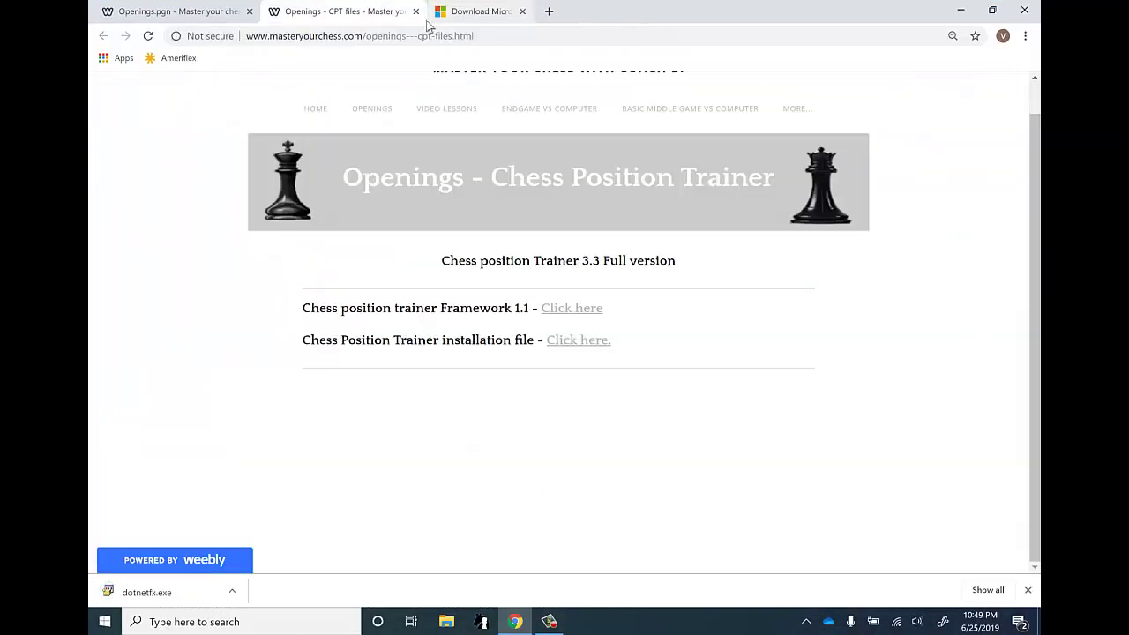
{"action": "left_click", "coordinate": [575, 343]}
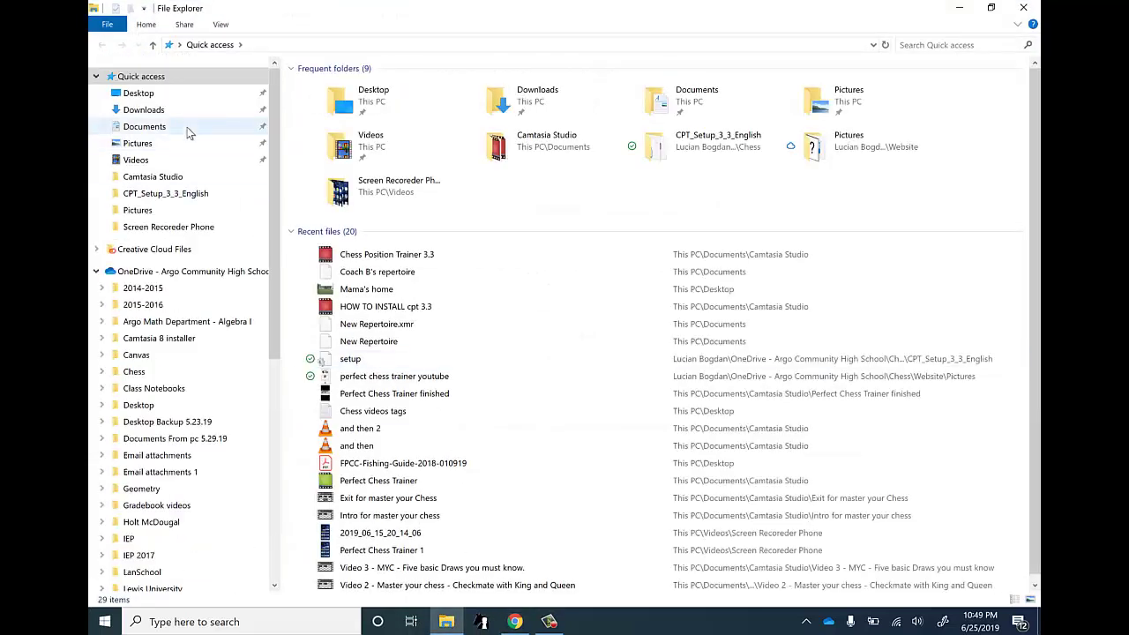
- Install .NET Framework 1.1 by running dotnetfx from Downloads and accepting its license
{"action": "left_click", "coordinate": [173, 111]}
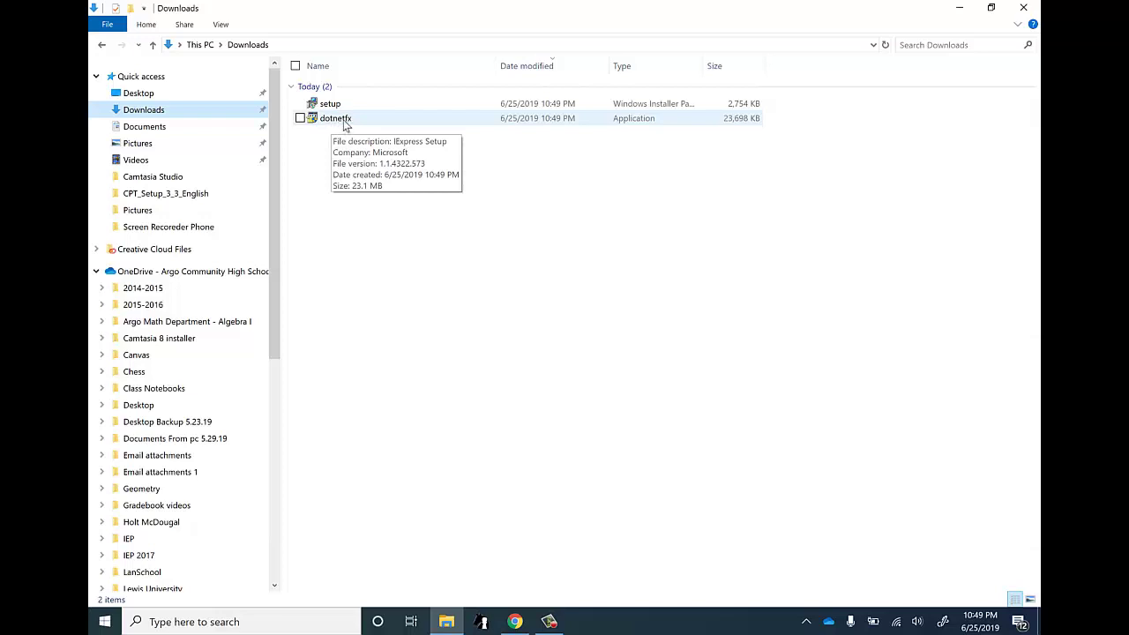
{"action": "double_click", "coordinate": [346, 124]}
{"action": "left_click", "coordinate": [591, 361]}
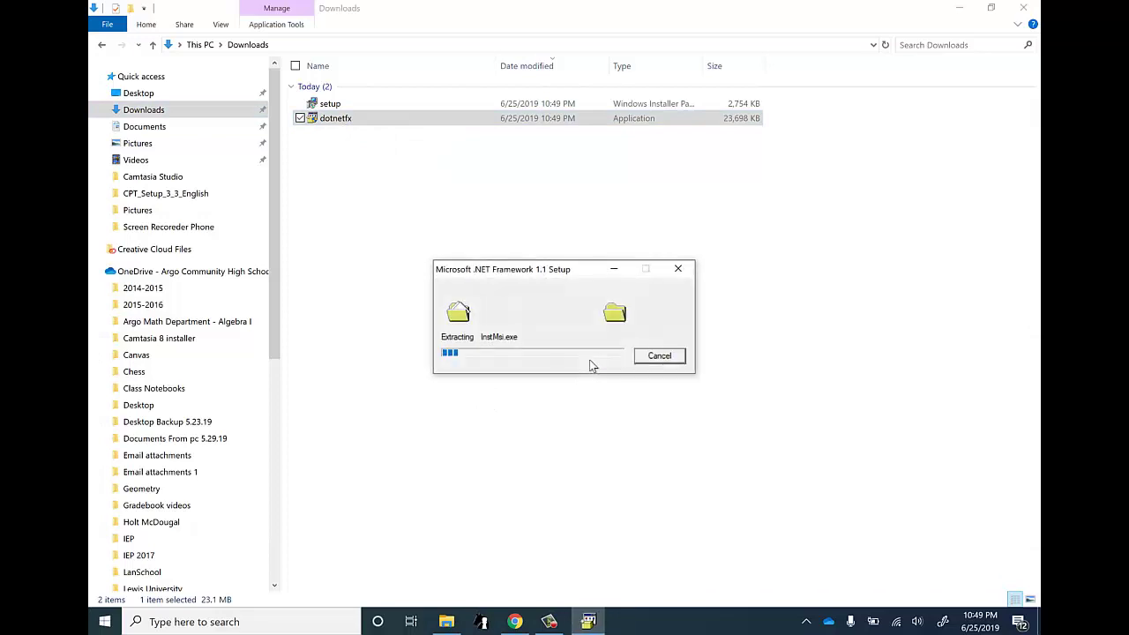
{"action": "left_click", "coordinate": [517, 358]}
{"action": "left_click", "coordinate": [589, 405]}
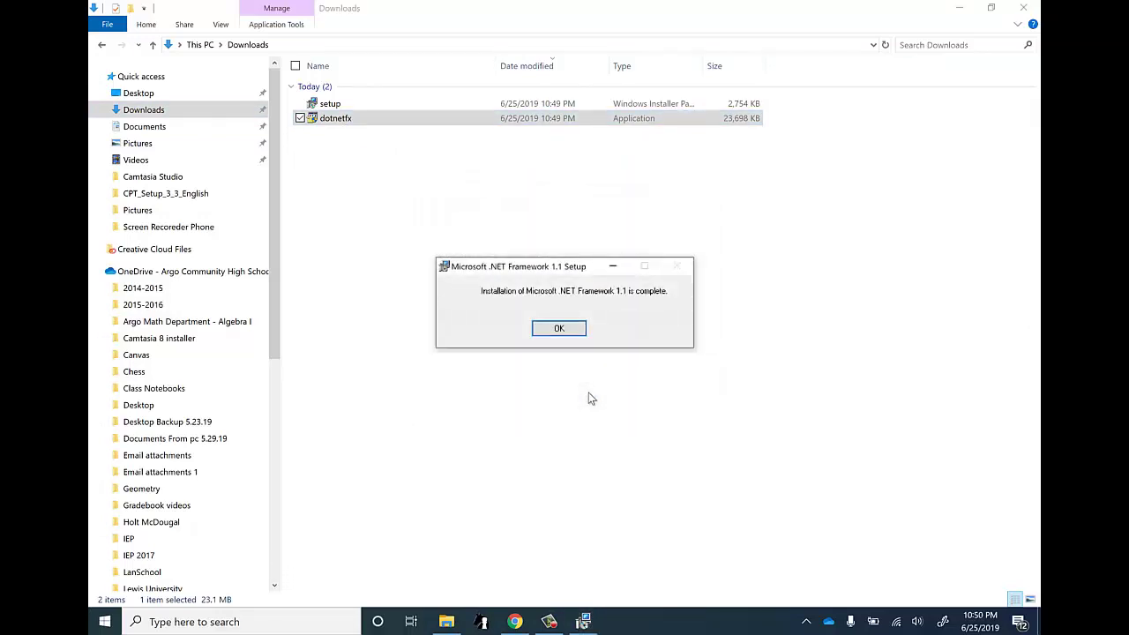
{"action": "left_click", "coordinate": [569, 332]}
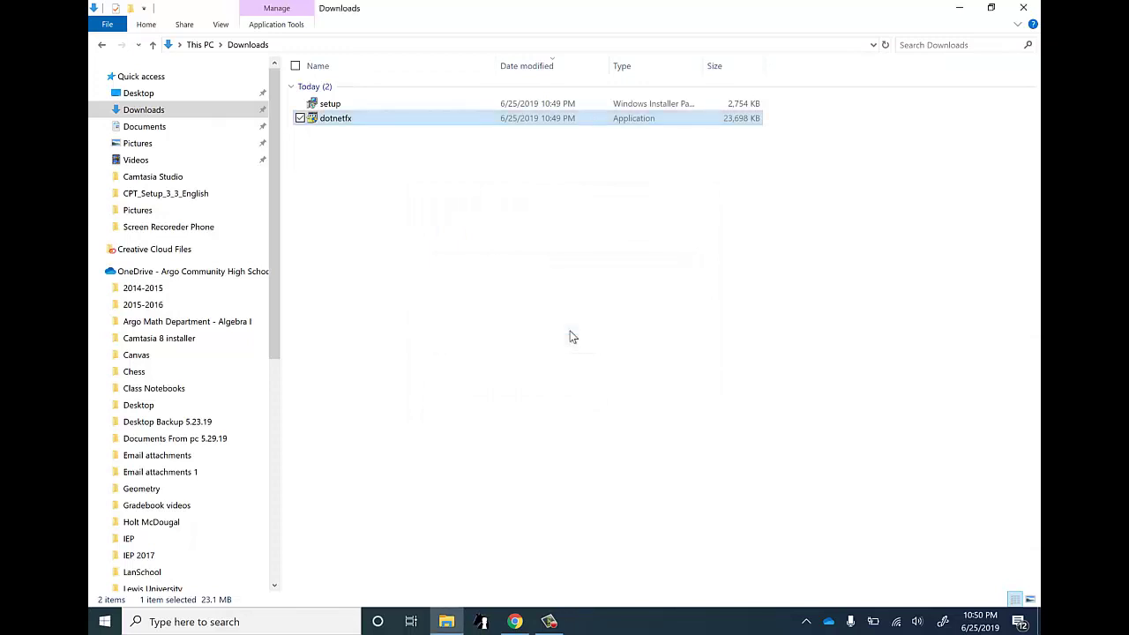
- Run setup.msi and choose to create a desktop shortcut
{"action": "double_click", "coordinate": [370, 106]}
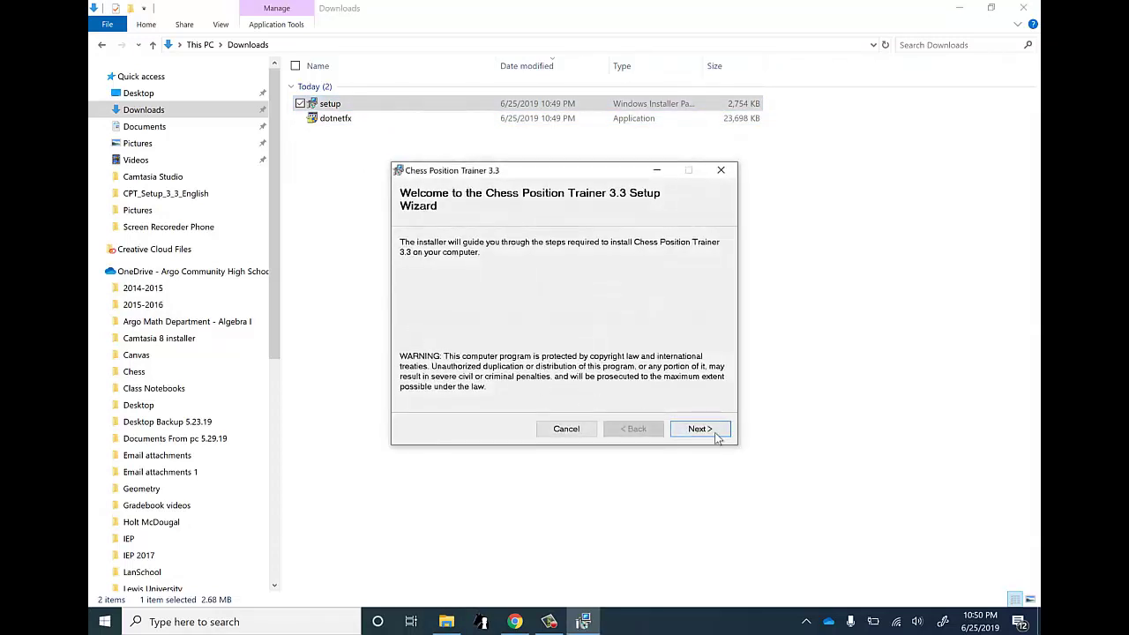
{"action": "left_click", "coordinate": [718, 432]}
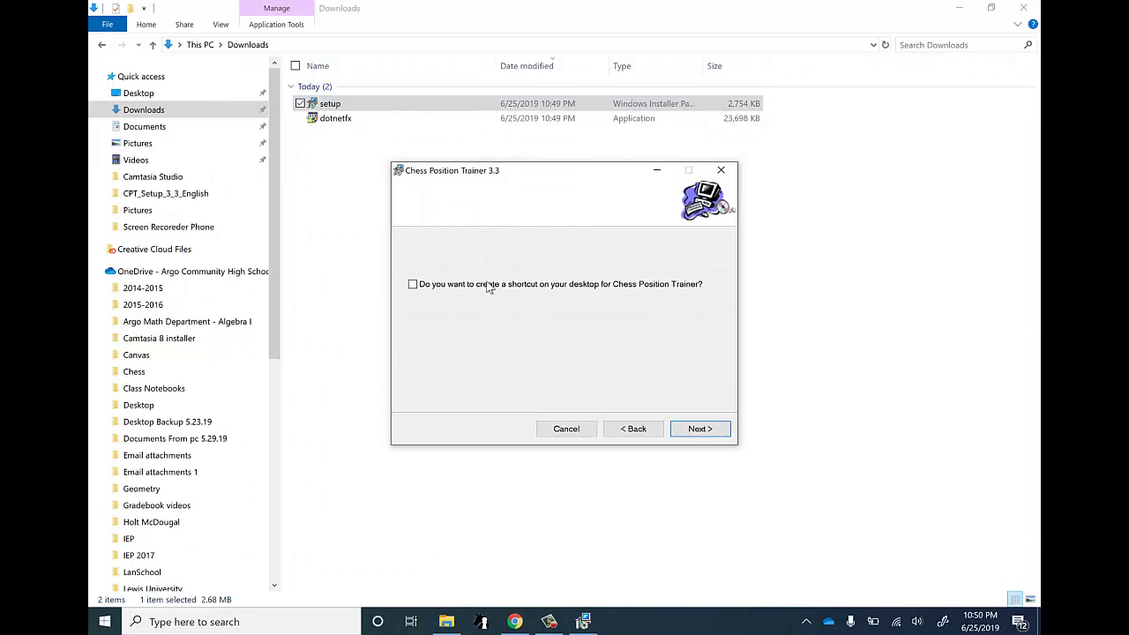
{"action": "left_click", "coordinate": [490, 288]}
{"action": "left_click", "coordinate": [709, 431]}
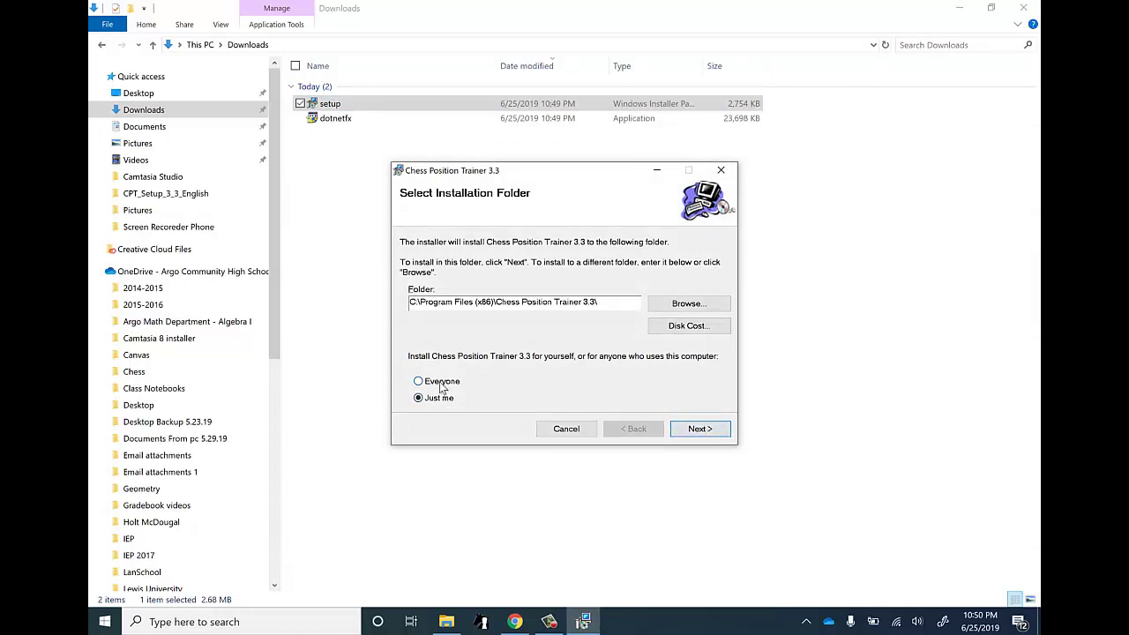
- Install Chess Position Trainer 3.3 for Everyone, then close Explorer to reveal the desktop
{"action": "left_click", "coordinate": [440, 388]}
{"action": "left_click", "coordinate": [701, 430]}
{"action": "left_click", "coordinate": [711, 432]}
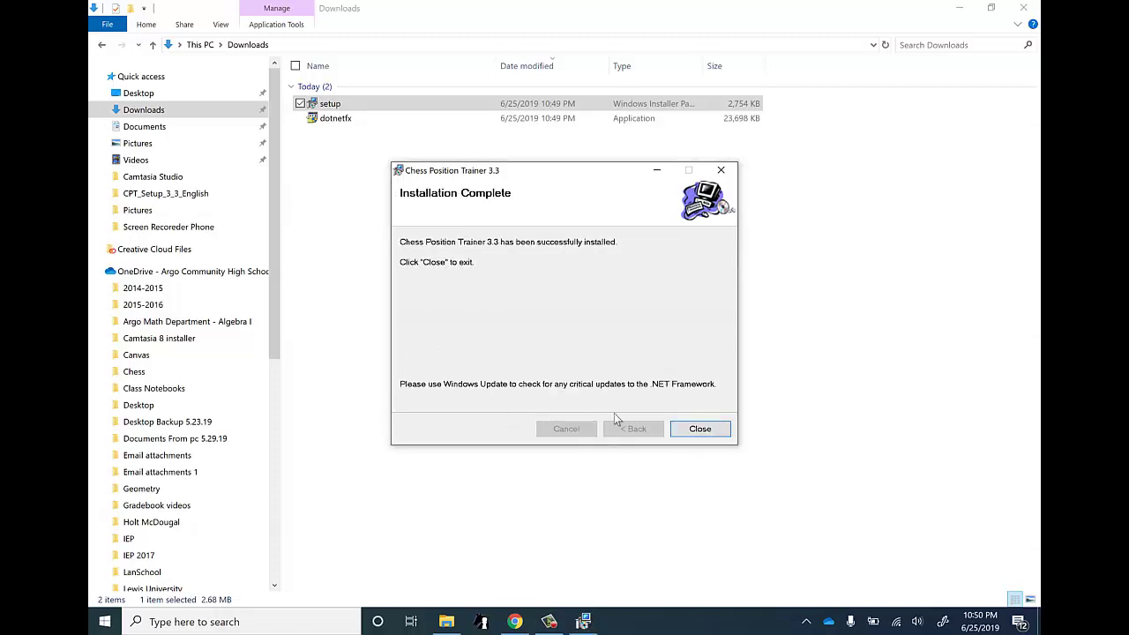
{"action": "left_click", "coordinate": [699, 429]}
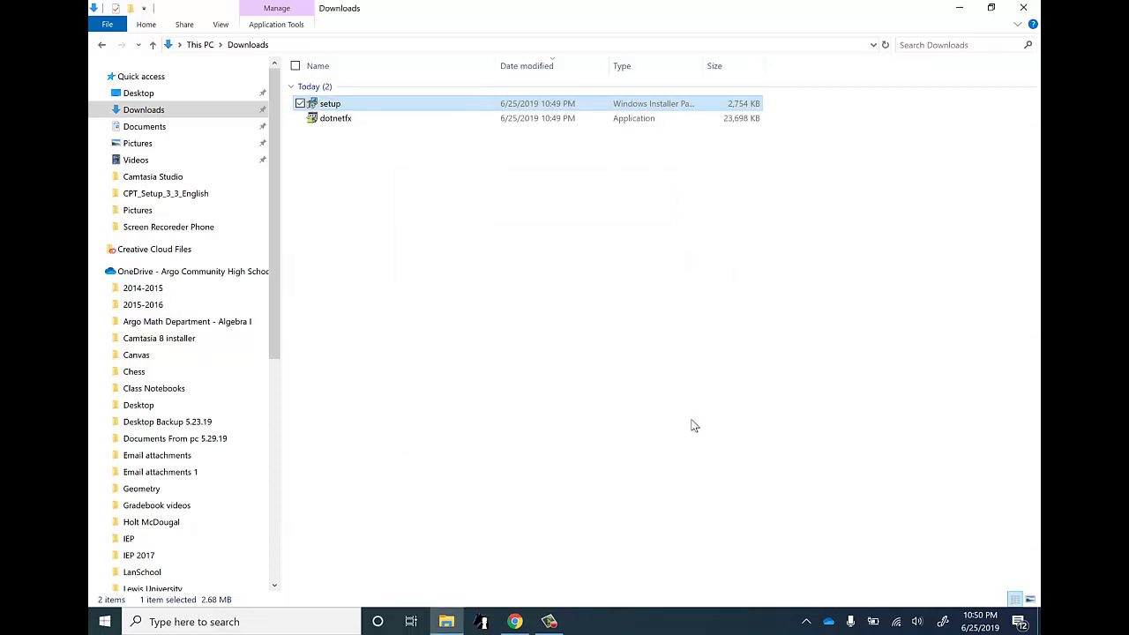
{"action": "left_click", "coordinate": [1024, 9]}
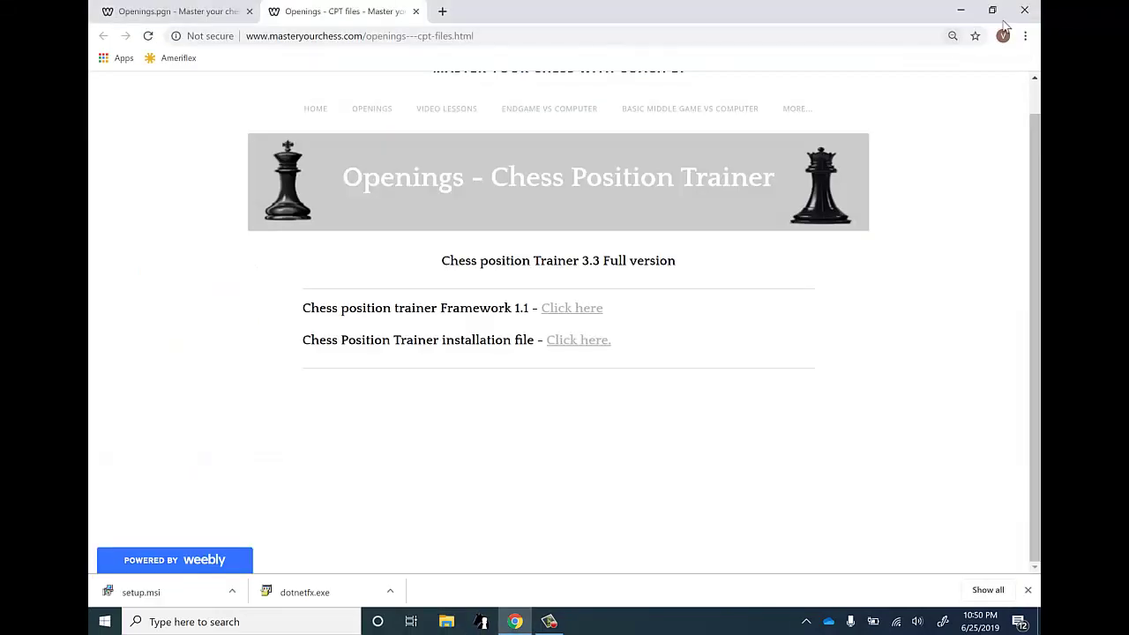
{"action": "left_click", "coordinate": [1039, 618]}
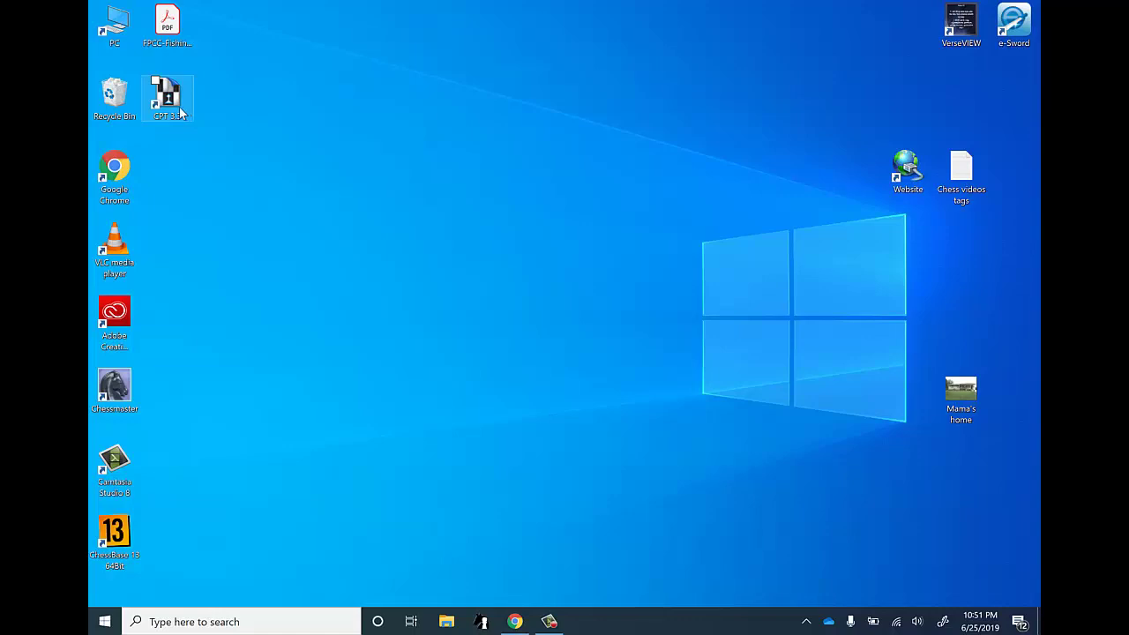
- Make the CPT 3.3 shortcut run in Windows XP (Service Pack 3) compatibility mode
{"action": "right_click", "coordinate": [180, 111]}
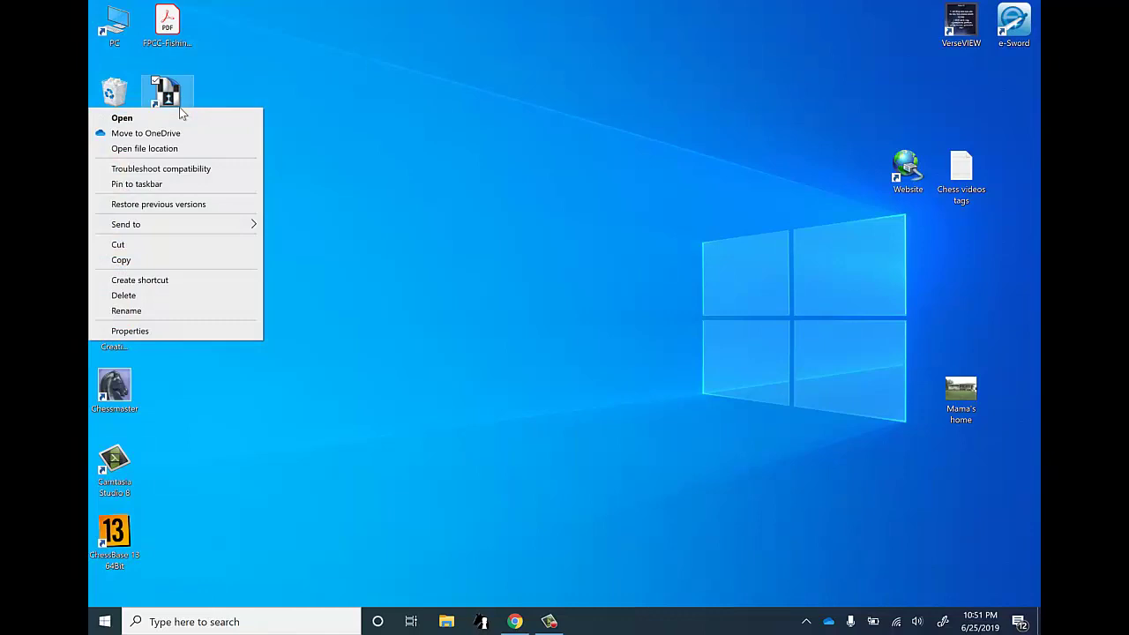
{"action": "left_click", "coordinate": [164, 334]}
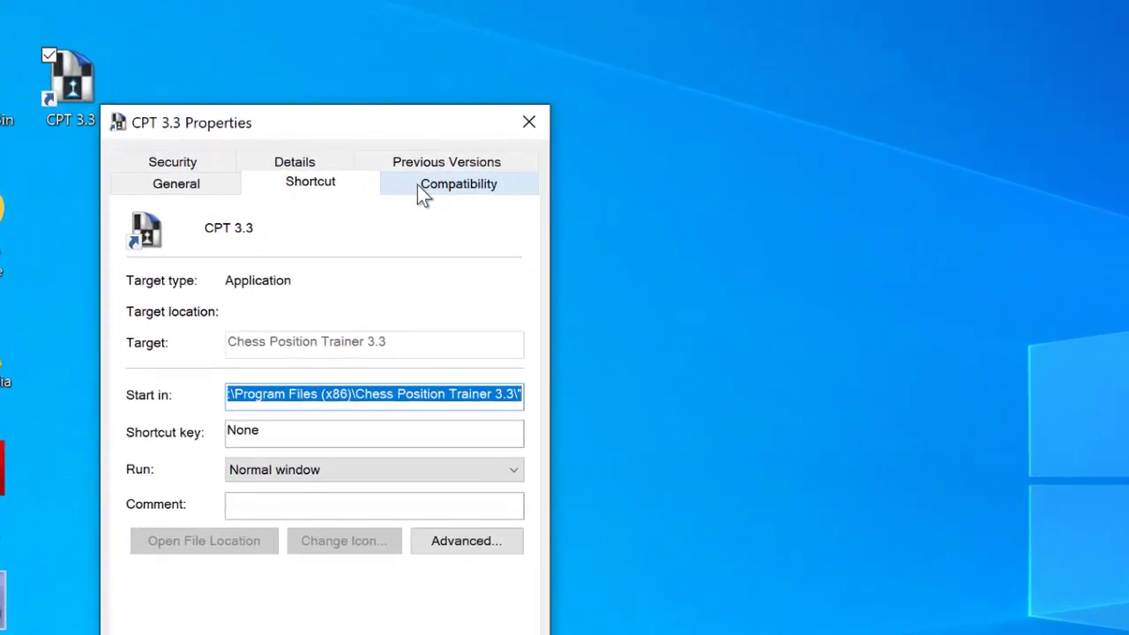
{"action": "left_click", "coordinate": [420, 187]}
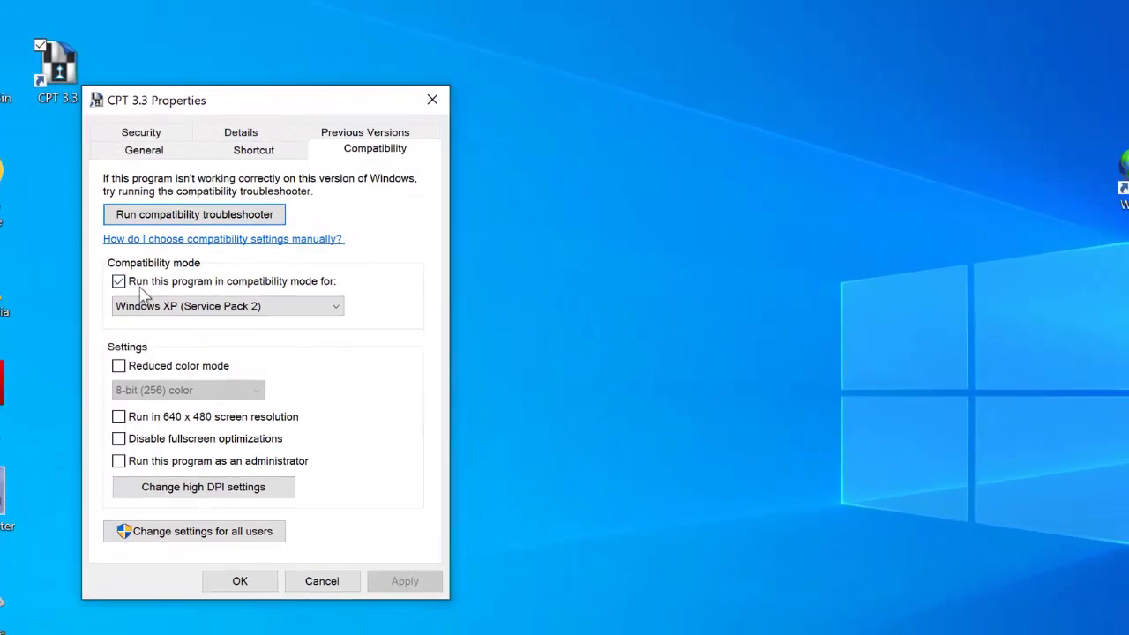
{"action": "left_click", "coordinate": [120, 282]}
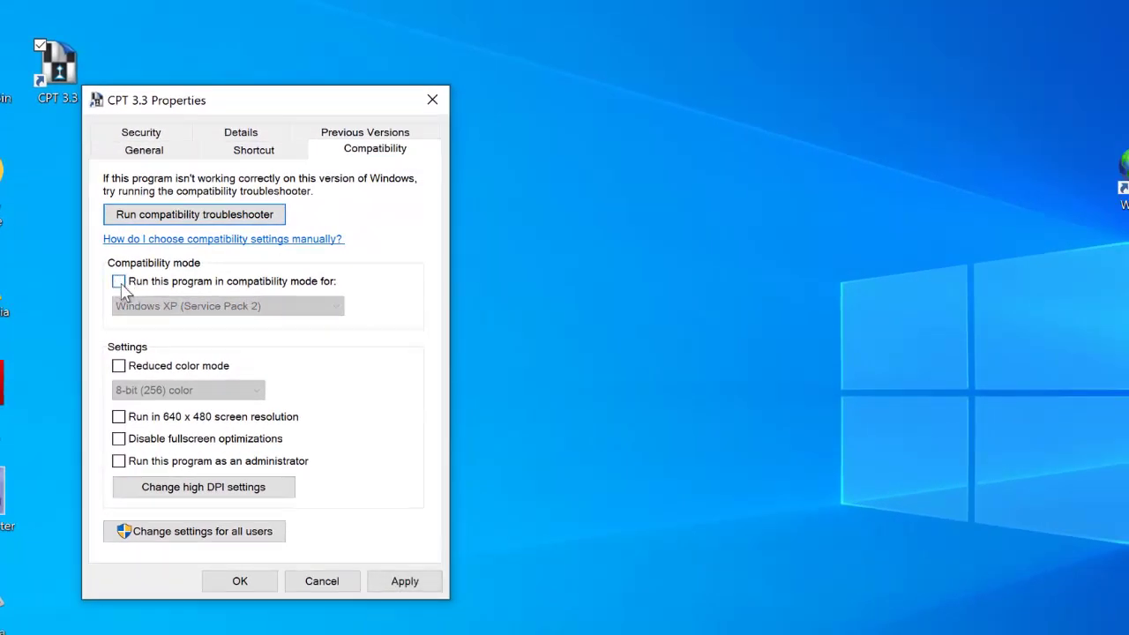
{"action": "left_click", "coordinate": [121, 283]}
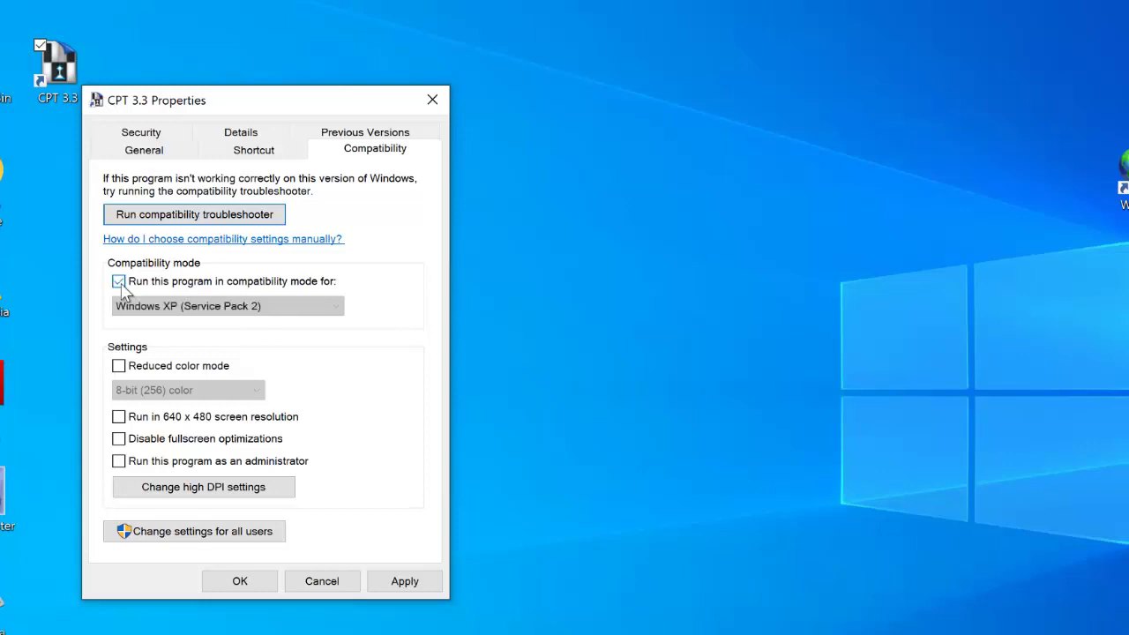
{"action": "left_click", "coordinate": [202, 309]}
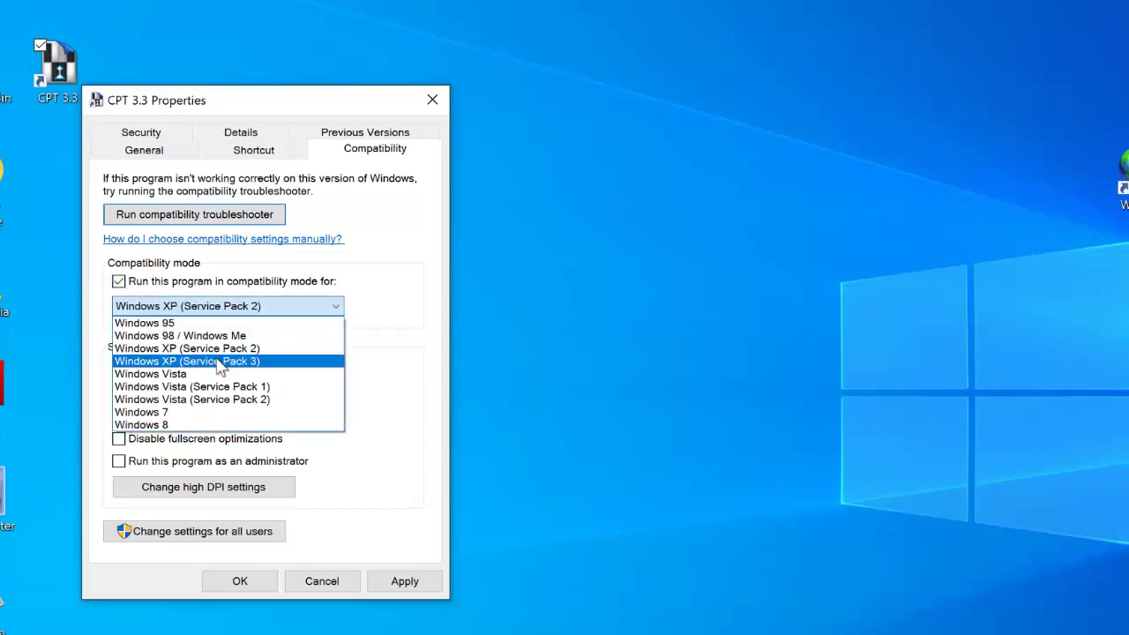
{"action": "left_click", "coordinate": [220, 361]}
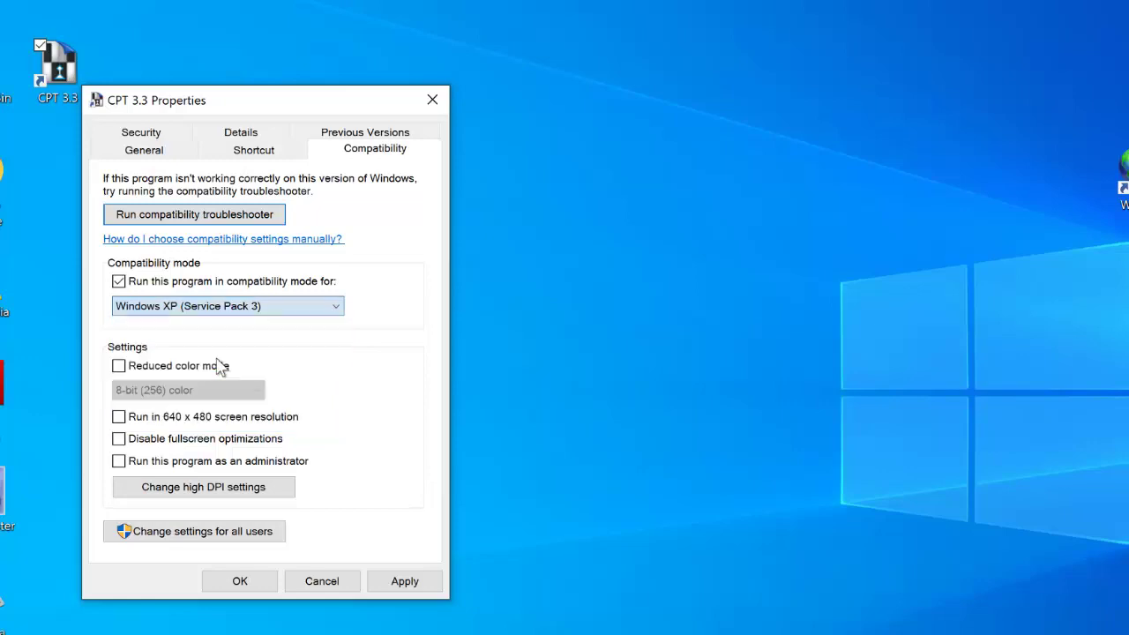
{"action": "left_click", "coordinate": [404, 582]}
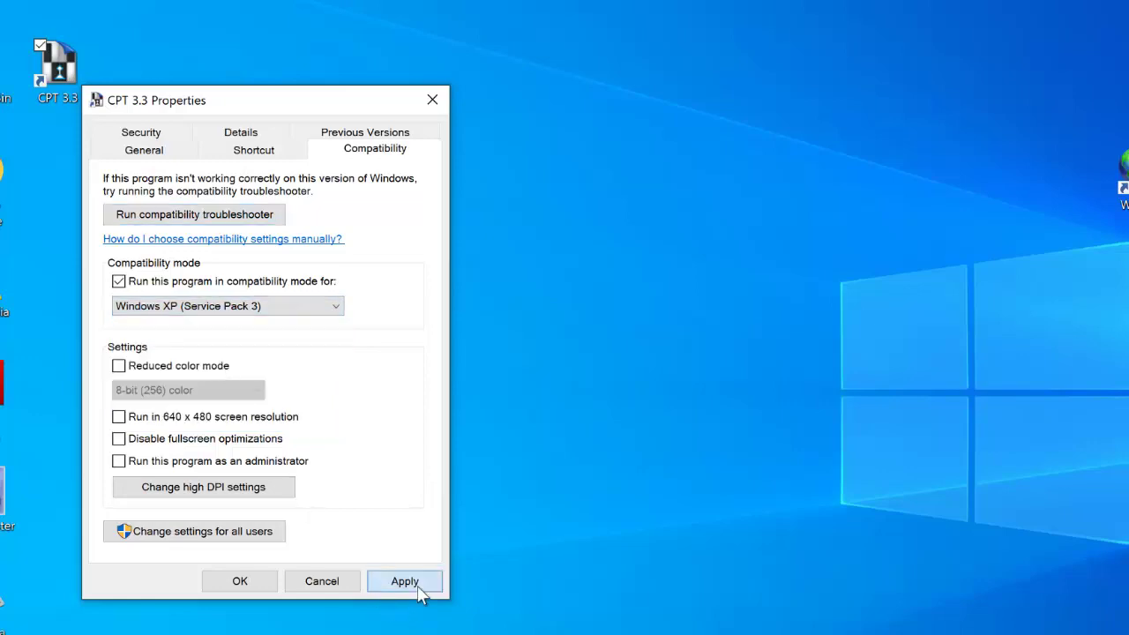
{"action": "left_click", "coordinate": [252, 582]}
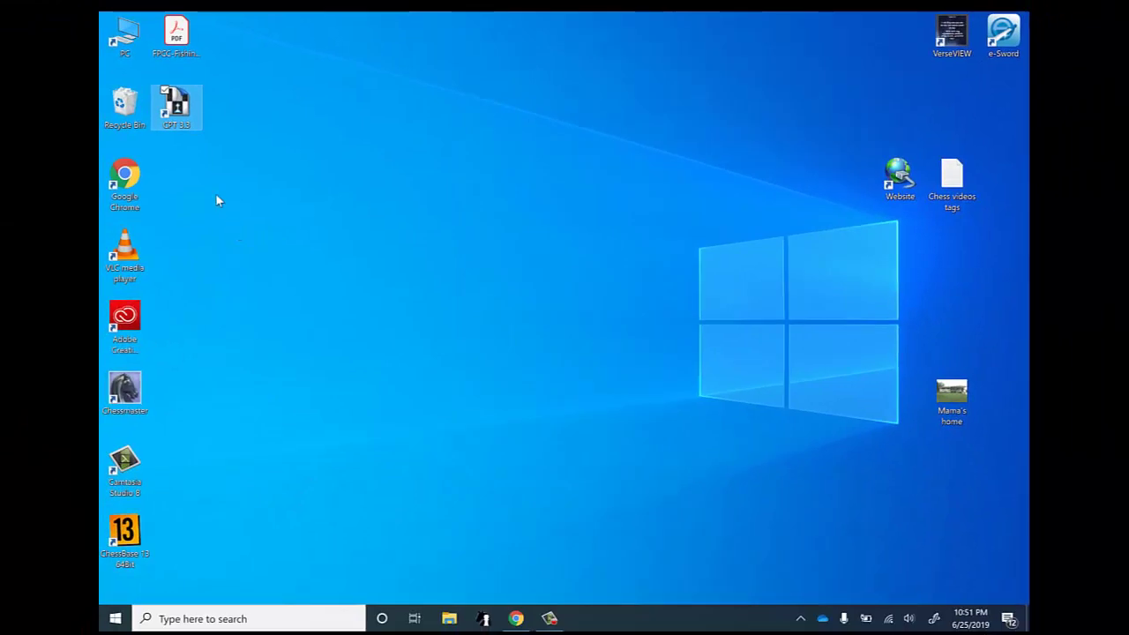
- Launch CPT 3.3 and start a new repertoire named 'my repertoire'
{"action": "double_click", "coordinate": [181, 111]}
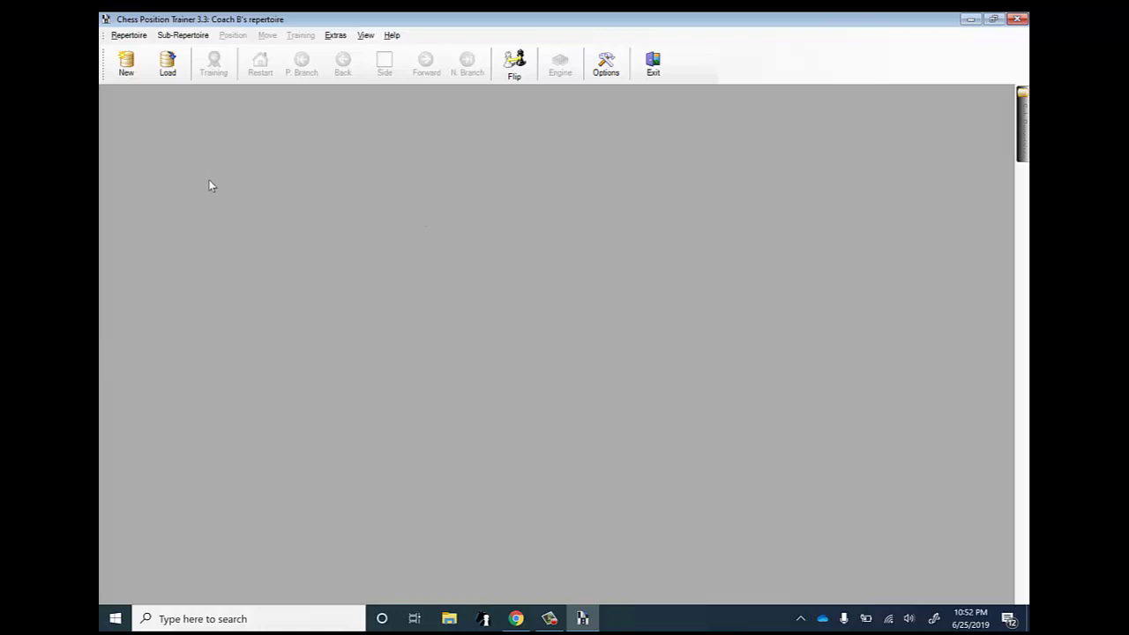
{"action": "left_click", "coordinate": [126, 67]}
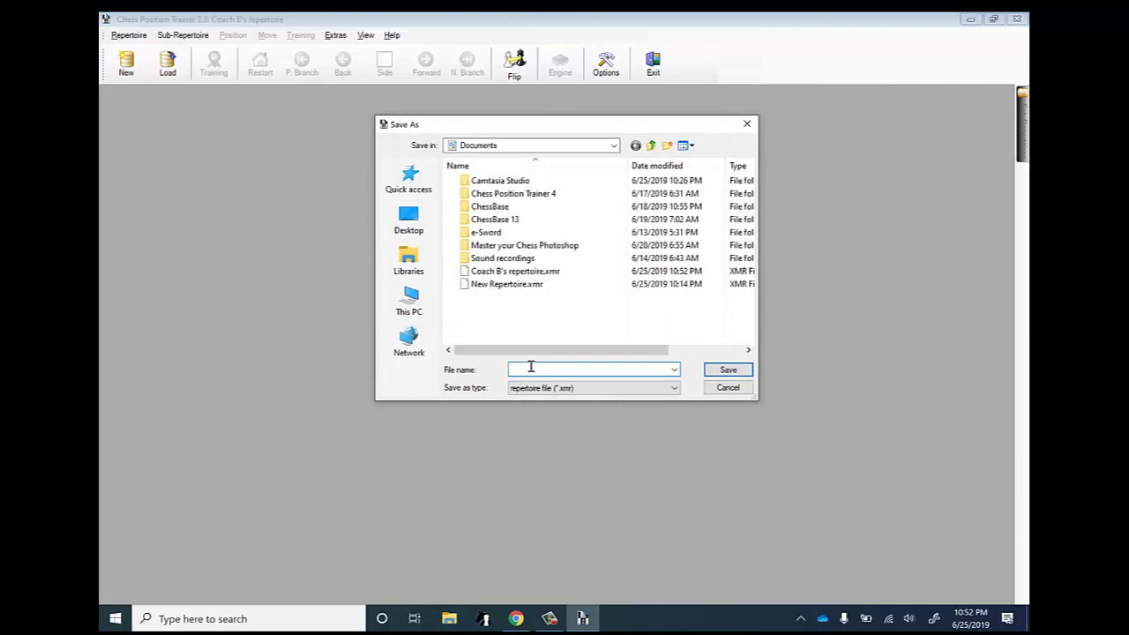
{"action": "type", "text": "my repertoire"}
- Save 'my repertoire' and add a White sub-repertoire named 'Max Lange Attack'
{"action": "left_click", "coordinate": [725, 372]}
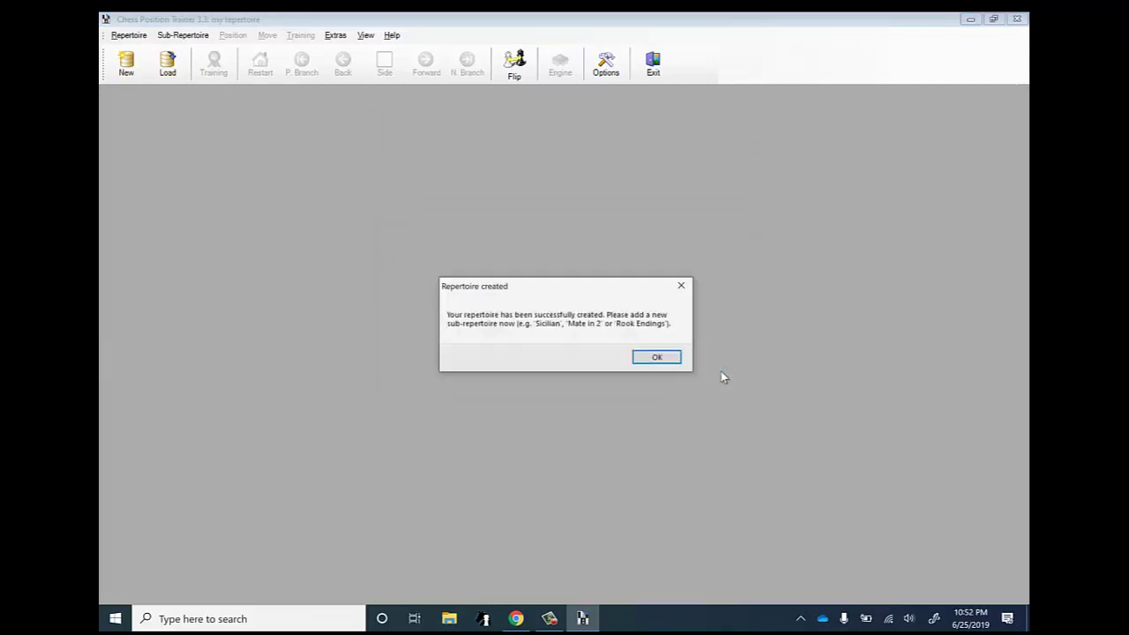
{"action": "left_click", "coordinate": [669, 363]}
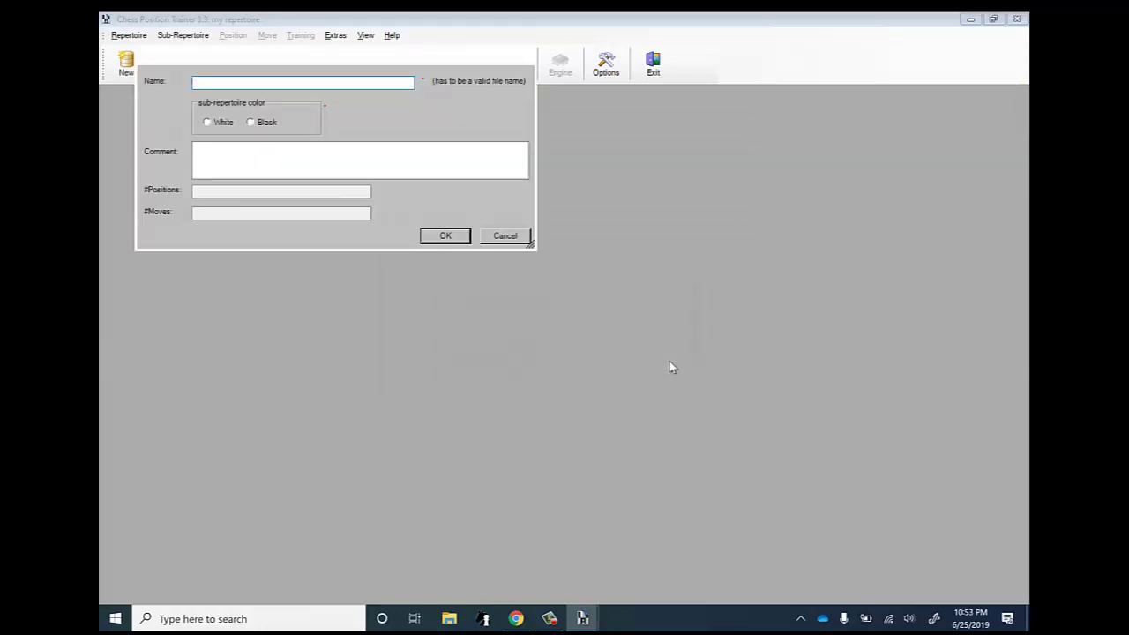
{"action": "type", "text": "Max Lange Attack"}
{"action": "left_click", "coordinate": [206, 124]}
{"action": "left_click", "coordinate": [430, 239]}
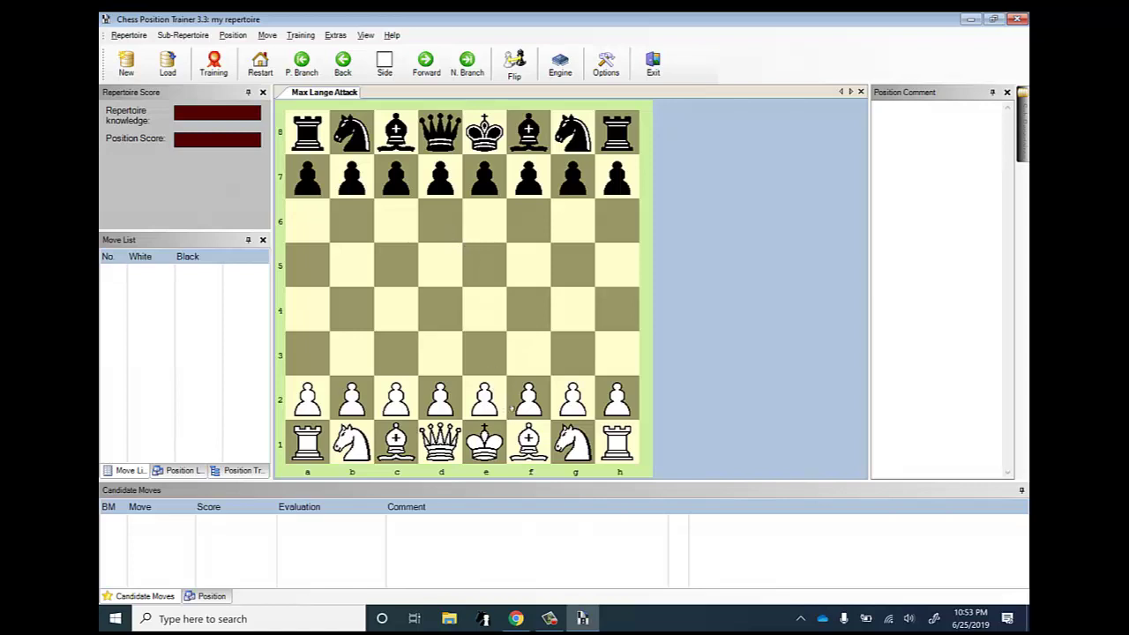
- Download the Max Lange Attack and Caro Kann Complete PGN files from the site's Openings page
{"action": "left_click", "coordinate": [516, 618]}
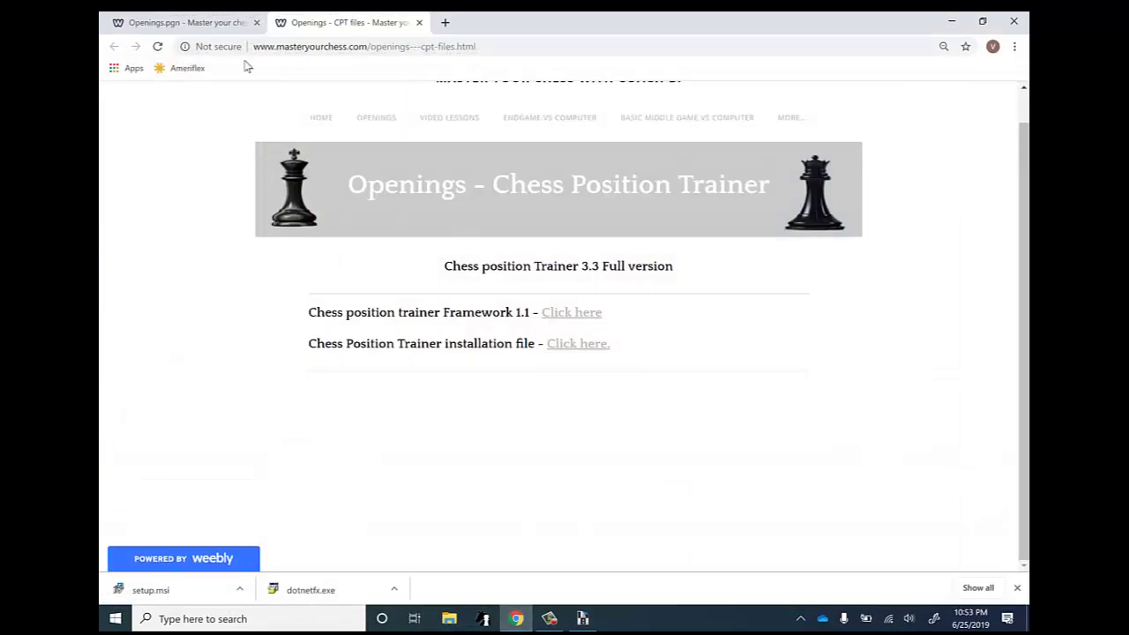
{"action": "scroll", "coordinate": [572, 117], "scroll_direction": "up", "scroll_amount": 1}
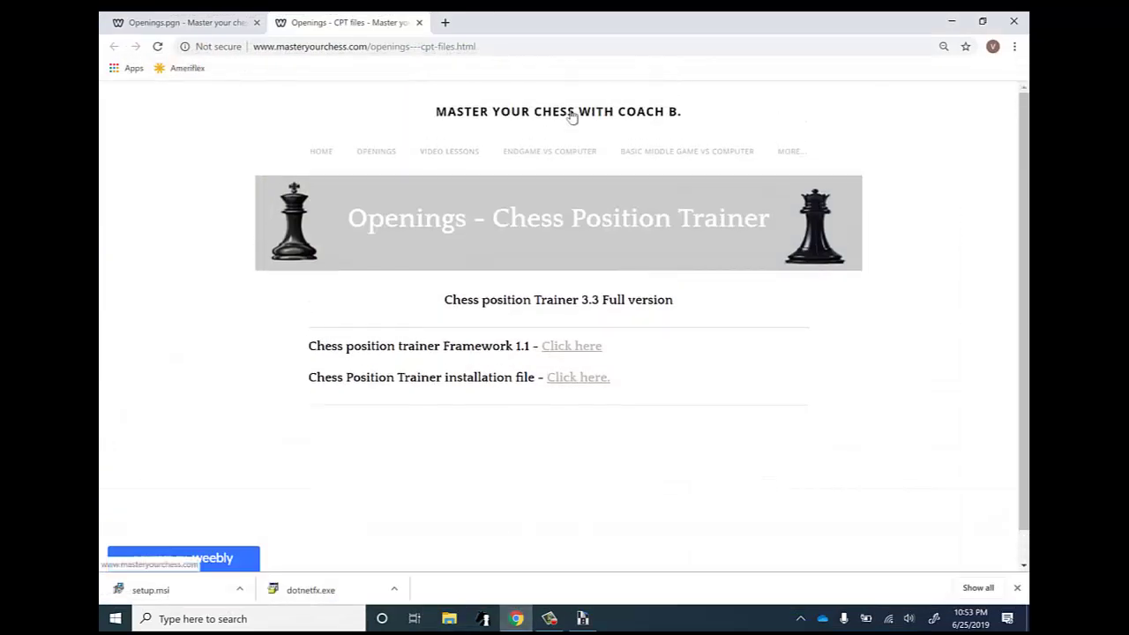
{"action": "left_click", "coordinate": [571, 117]}
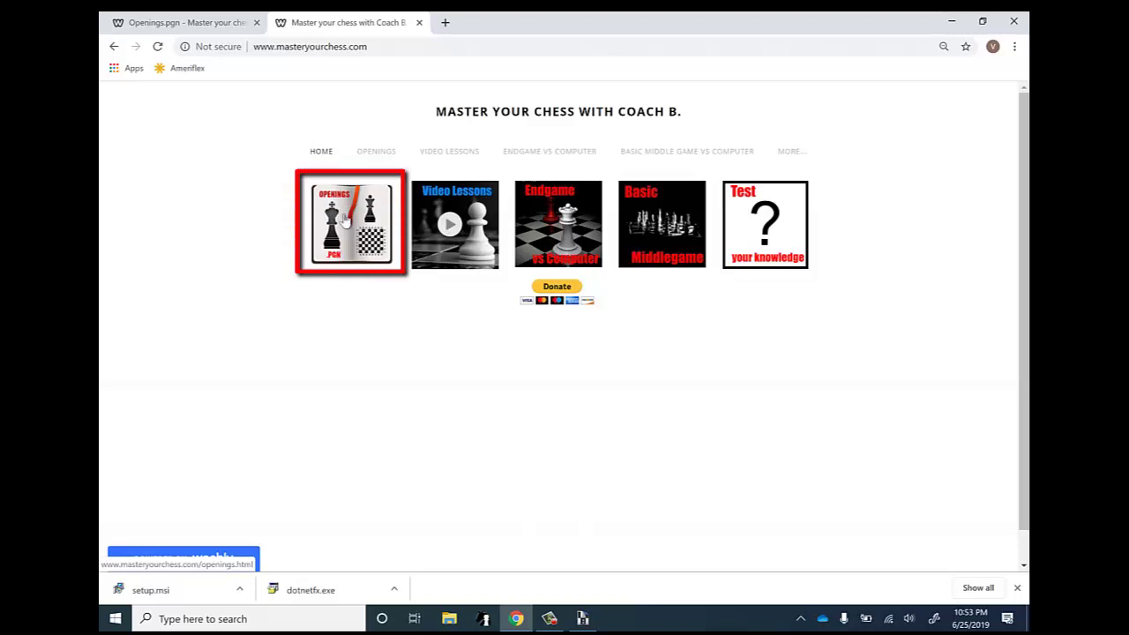
{"action": "left_click", "coordinate": [346, 220]}
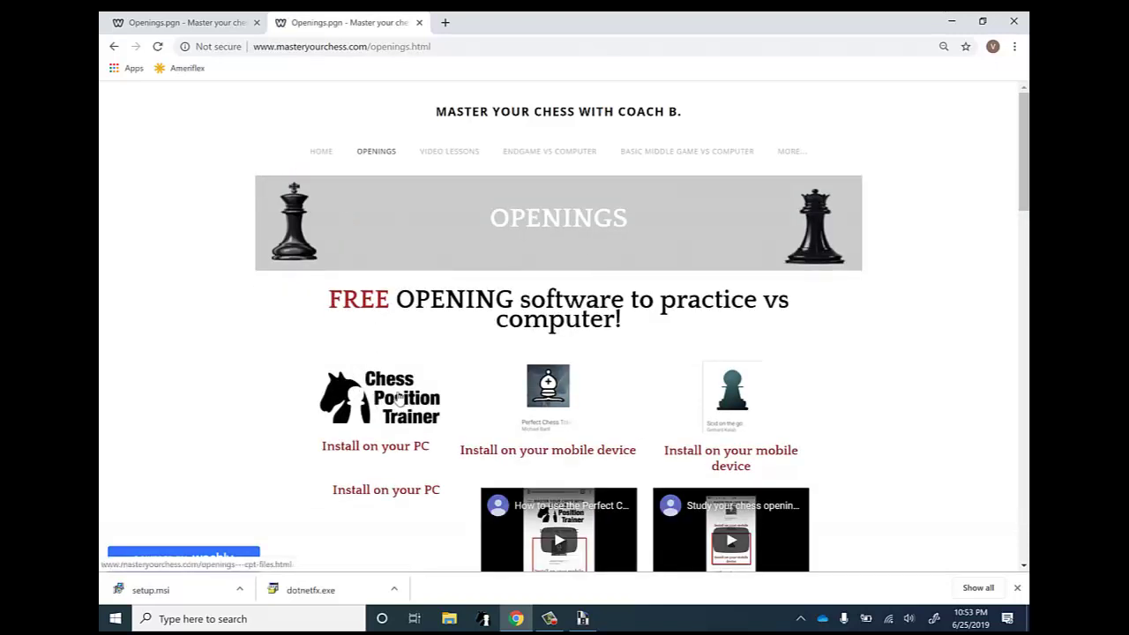
{"action": "scroll", "coordinate": [399, 398], "scroll_direction": "down", "scroll_amount": 3}
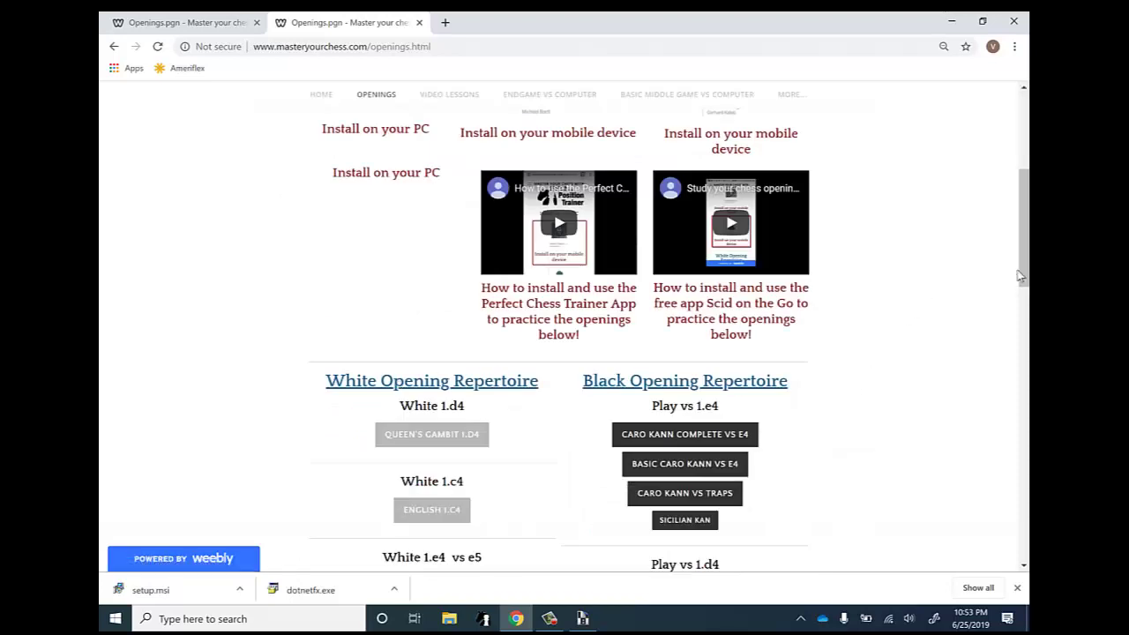
{"action": "scroll", "coordinate": [569, 231], "scroll_direction": "down", "scroll_amount": 2}
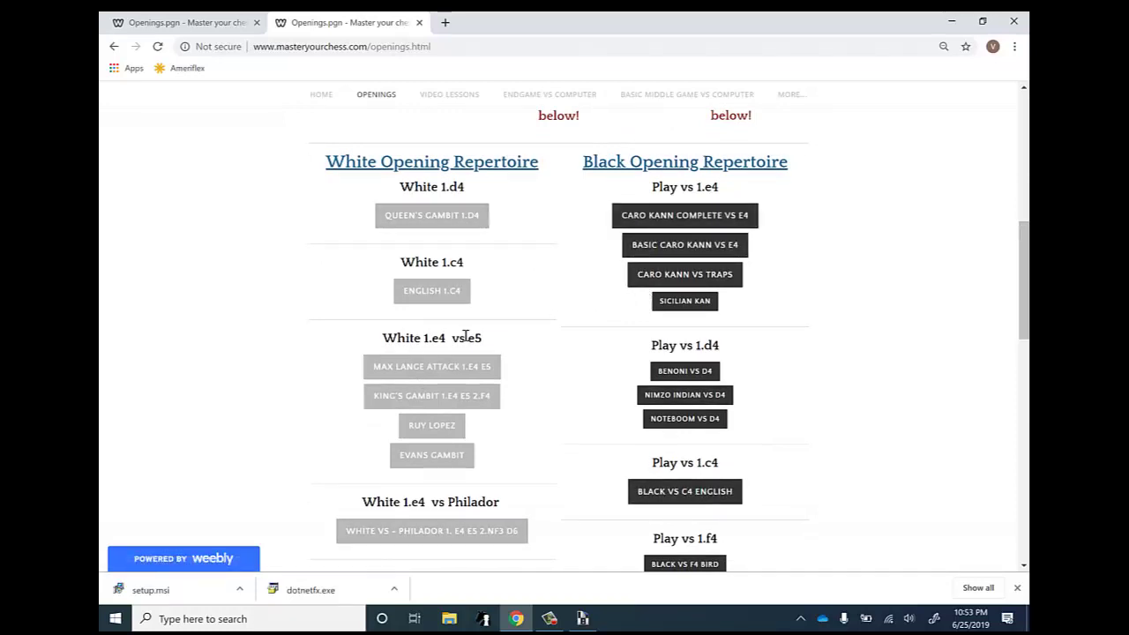
{"action": "left_click", "coordinate": [430, 373]}
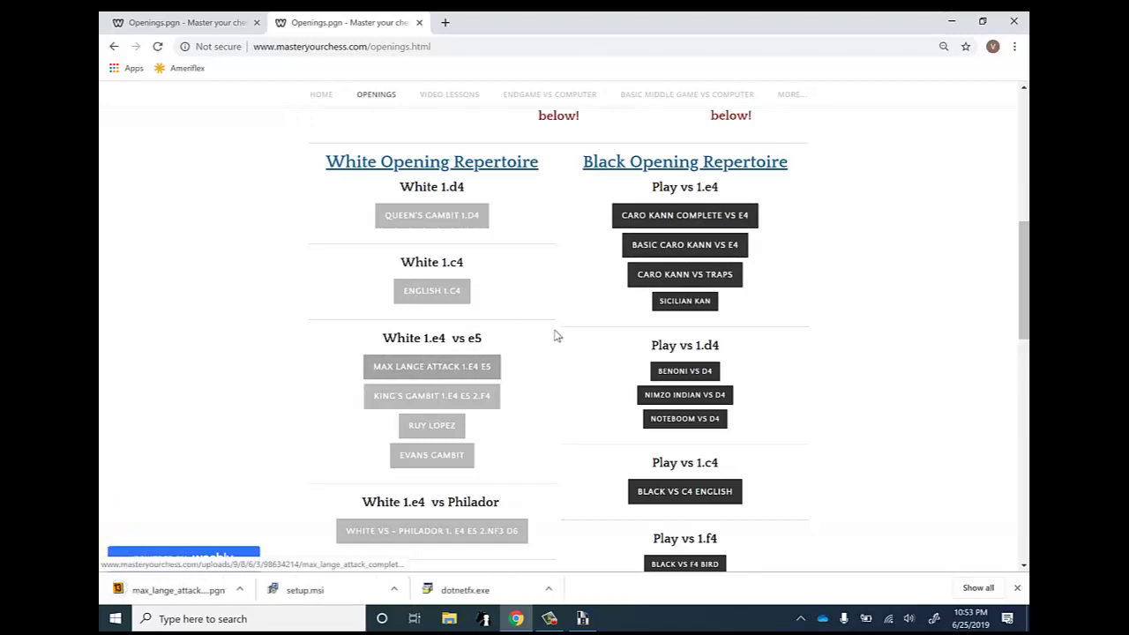
{"action": "left_click", "coordinate": [695, 218]}
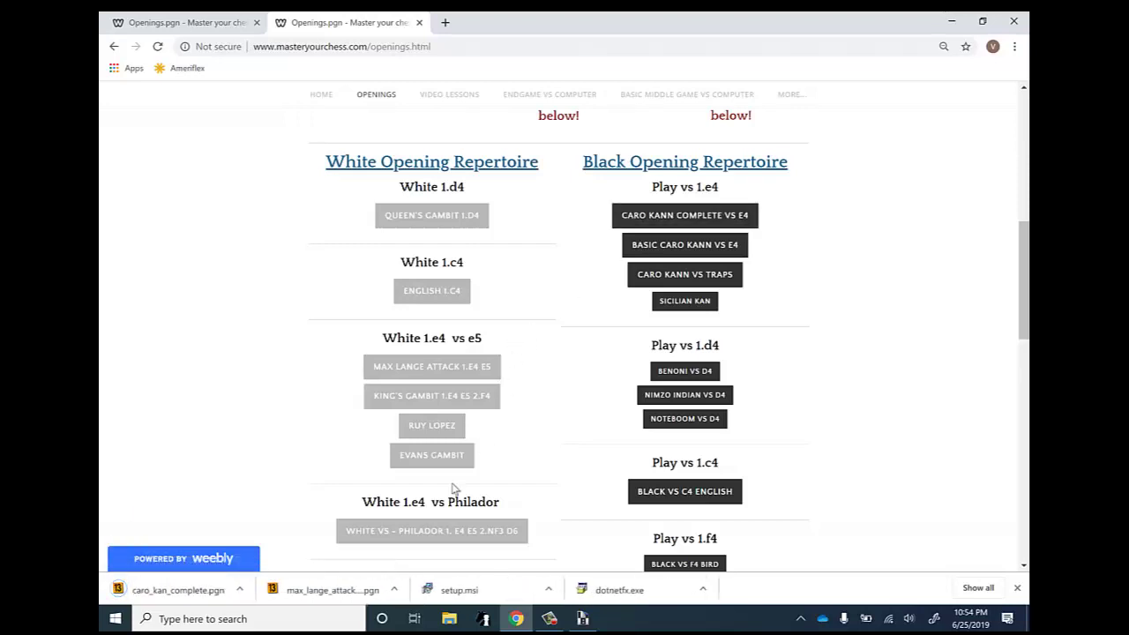
{"action": "left_click", "coordinate": [582, 619]}
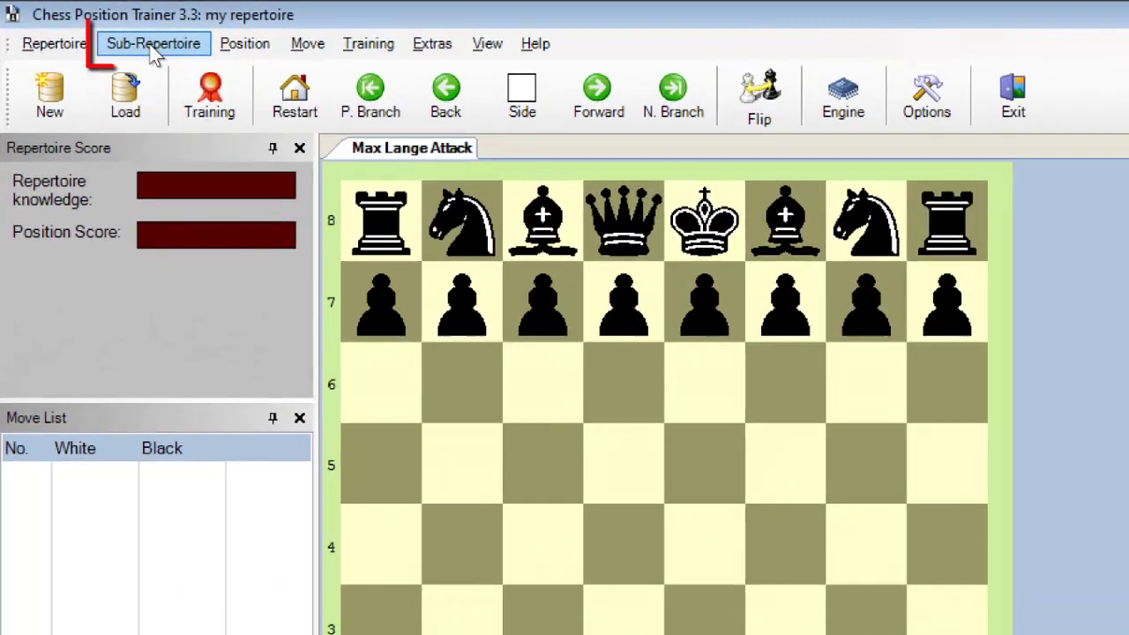
- Import max_lange_attack_complete into the current sub-repertoire, bringing in 342 of 348 moves
{"action": "left_click", "coordinate": [154, 51]}
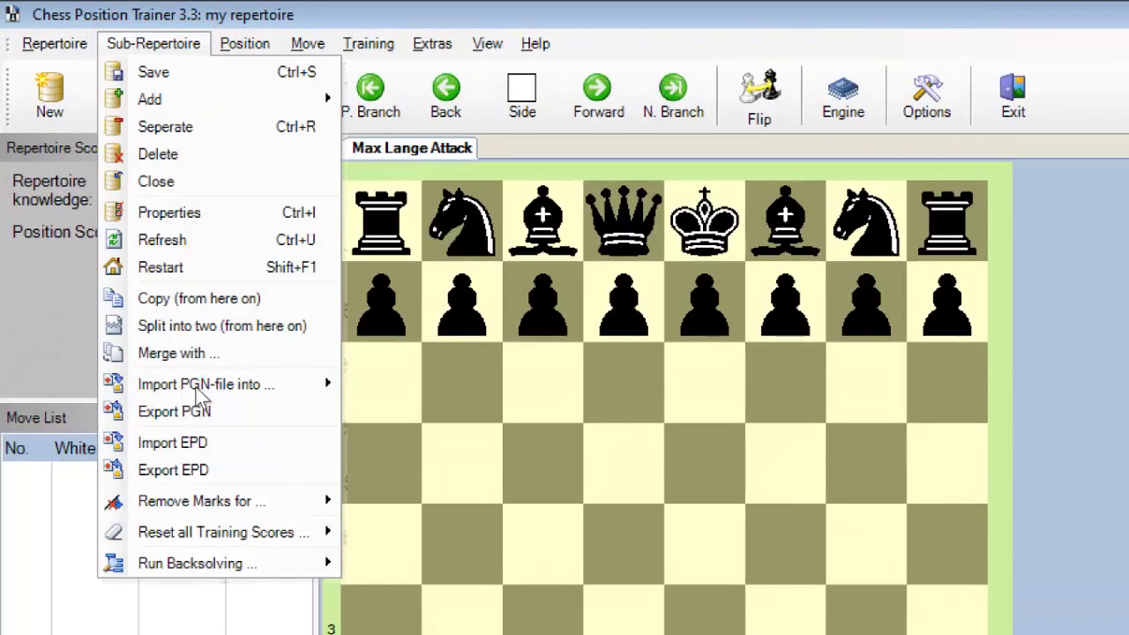
{"action": "mouse_move", "coordinate": [231, 387]}
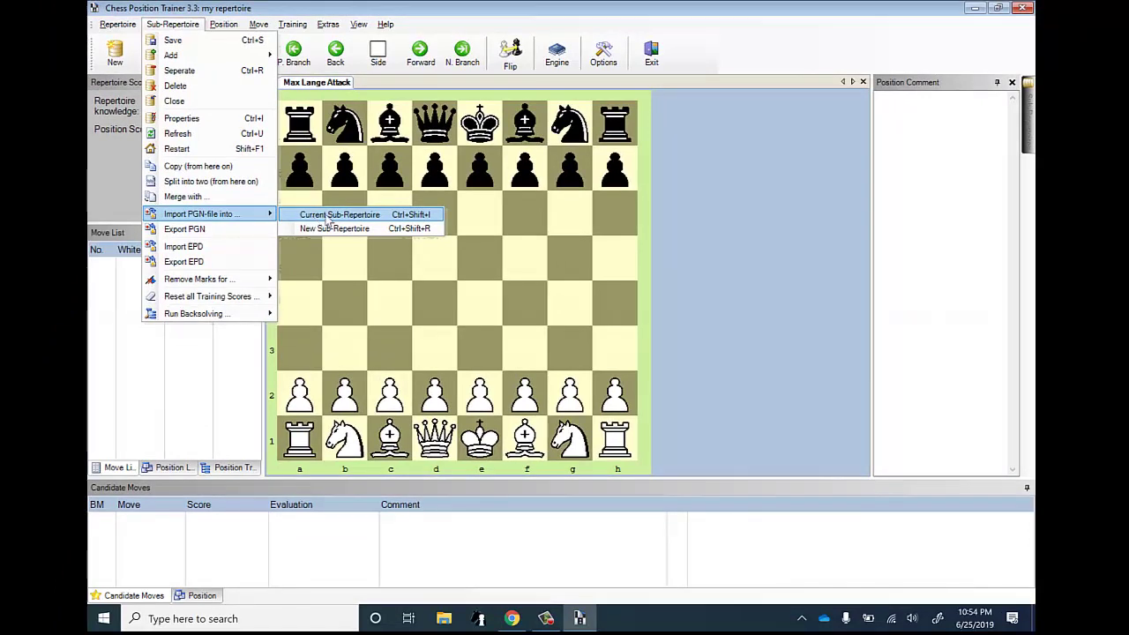
{"action": "left_click", "coordinate": [328, 218]}
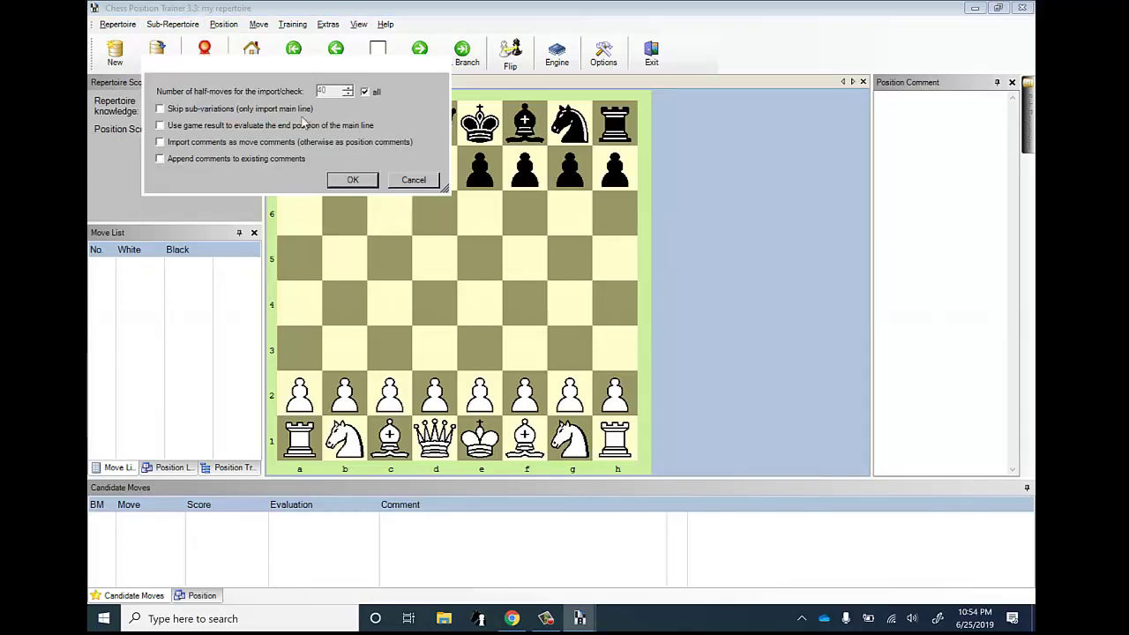
{"action": "left_click", "coordinate": [352, 180]}
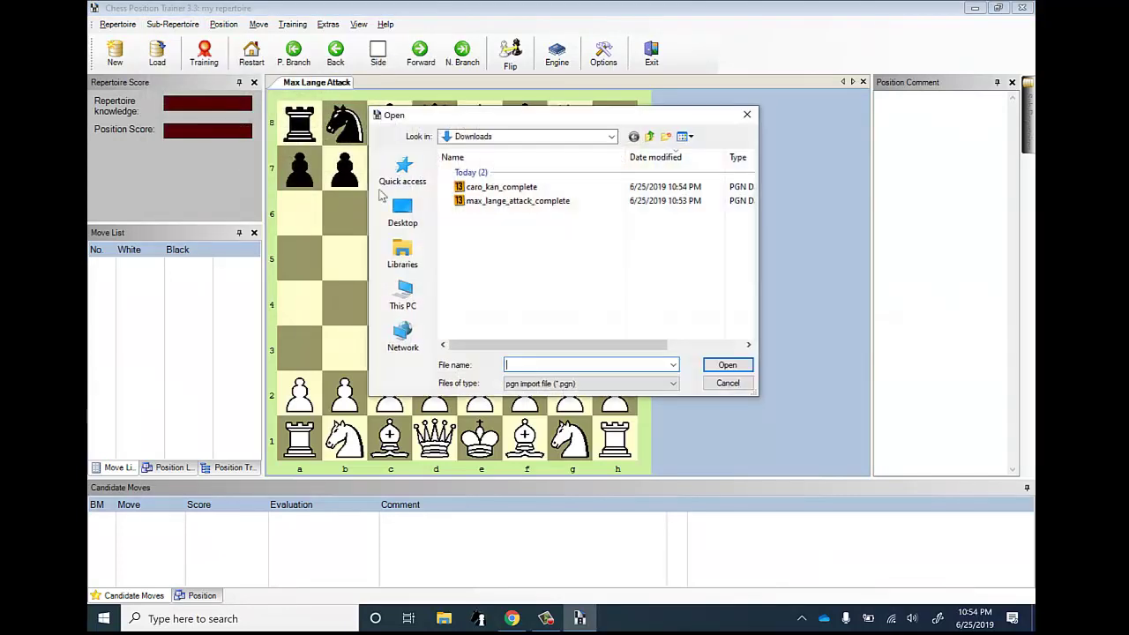
{"action": "left_click", "coordinate": [501, 206]}
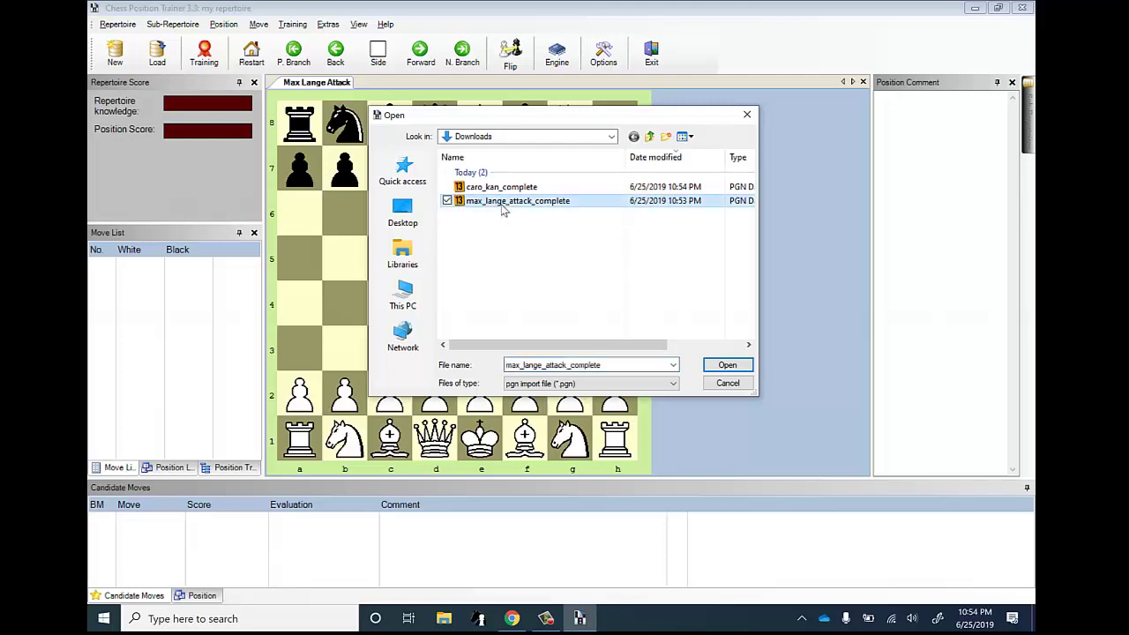
{"action": "double_click", "coordinate": [503, 202]}
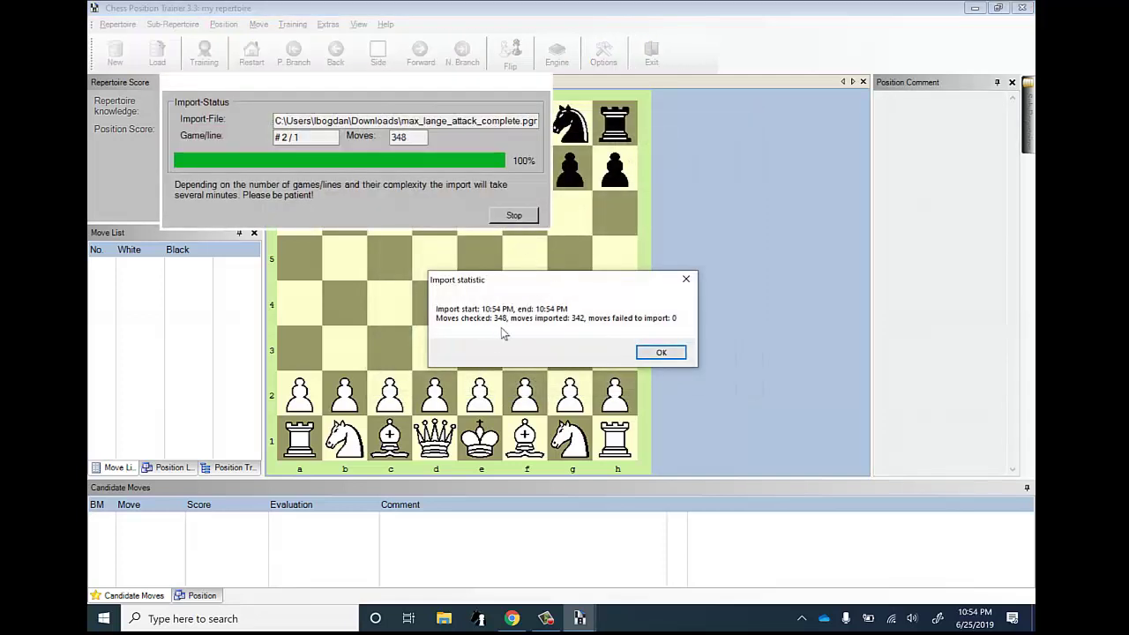
{"action": "left_click", "coordinate": [660, 352]}
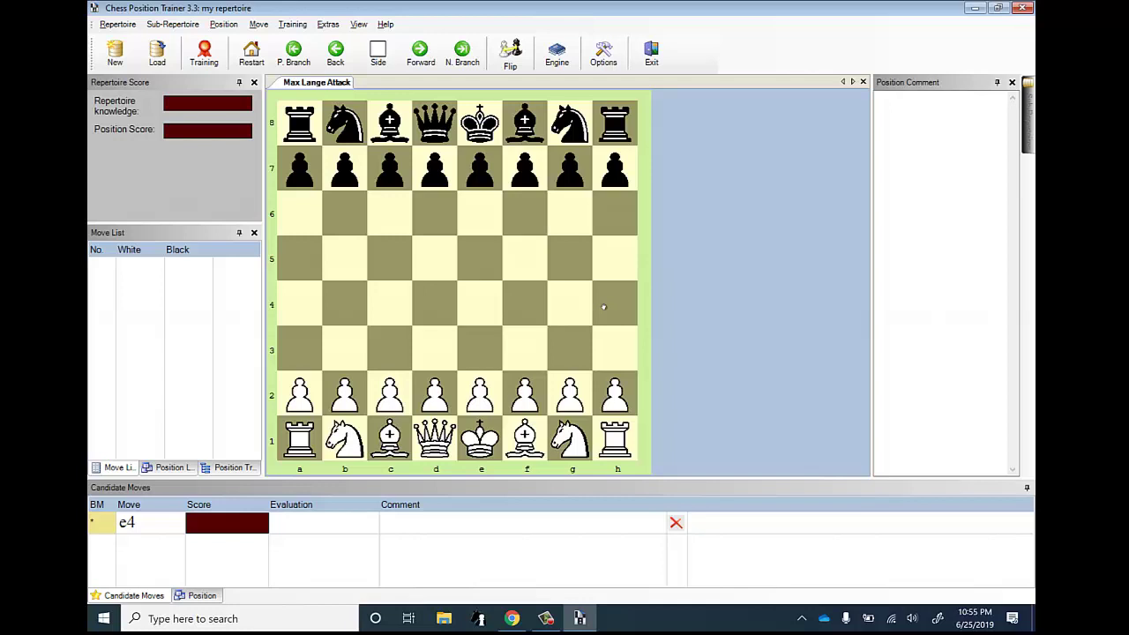
- Step forward through the imported line to 1.e4 e5
{"action": "key", "text": "Right"}
{"action": "key", "text": "Right"}
{"action": "key", "text": "Right"}
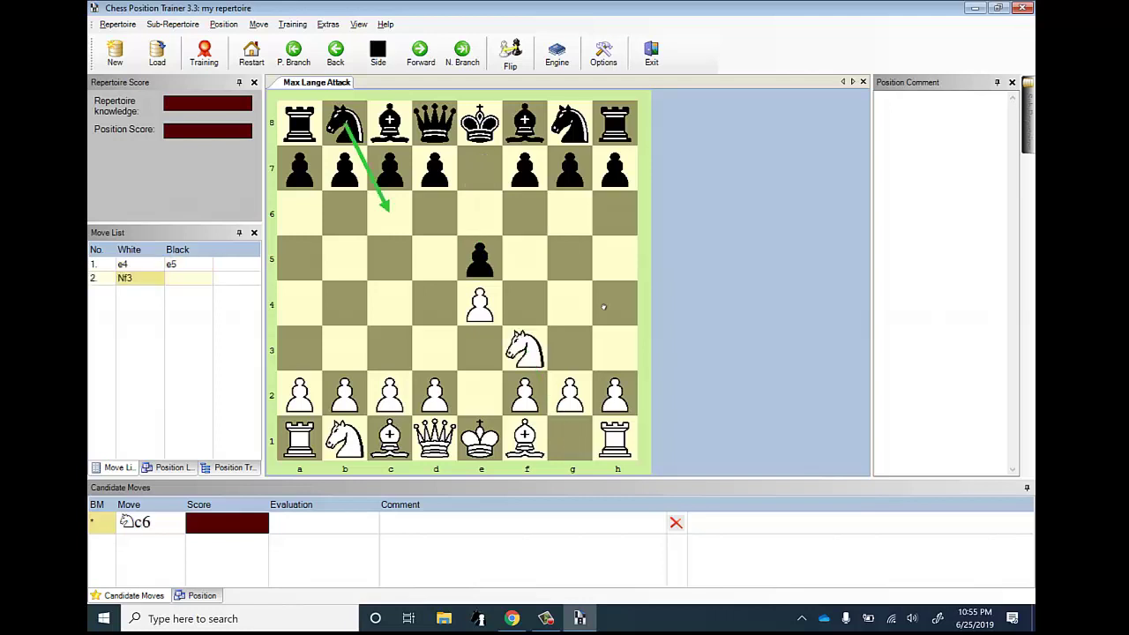
{"action": "key", "text": "Right"}
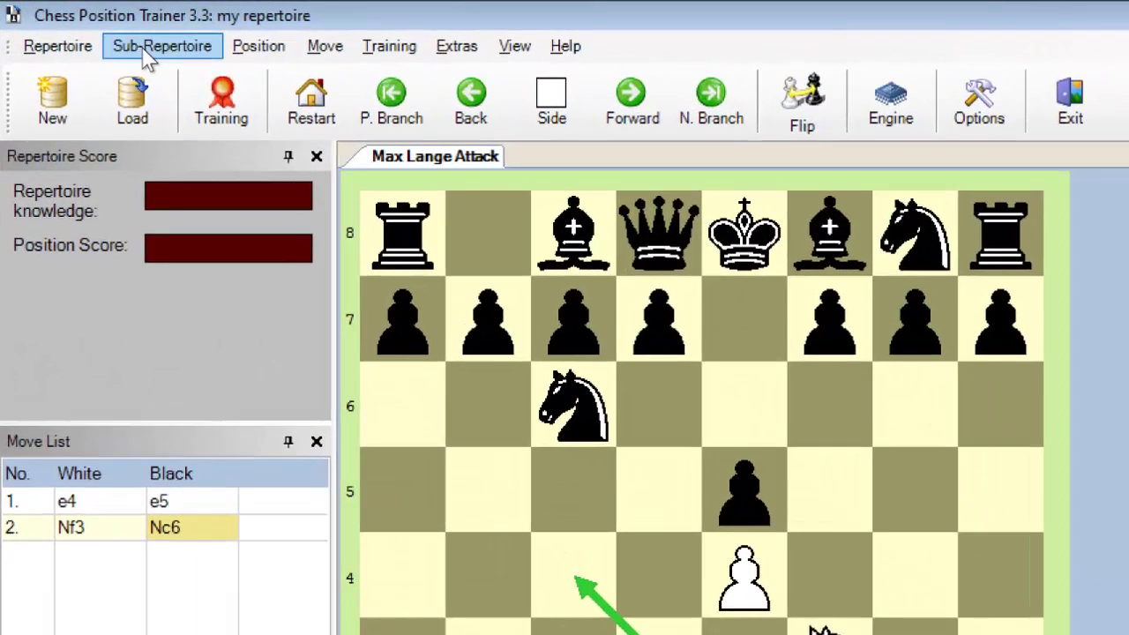
- Create a new Black sub-repertoire named 'Caro Kann Complete' for a PGN import
{"action": "left_click", "coordinate": [148, 50]}
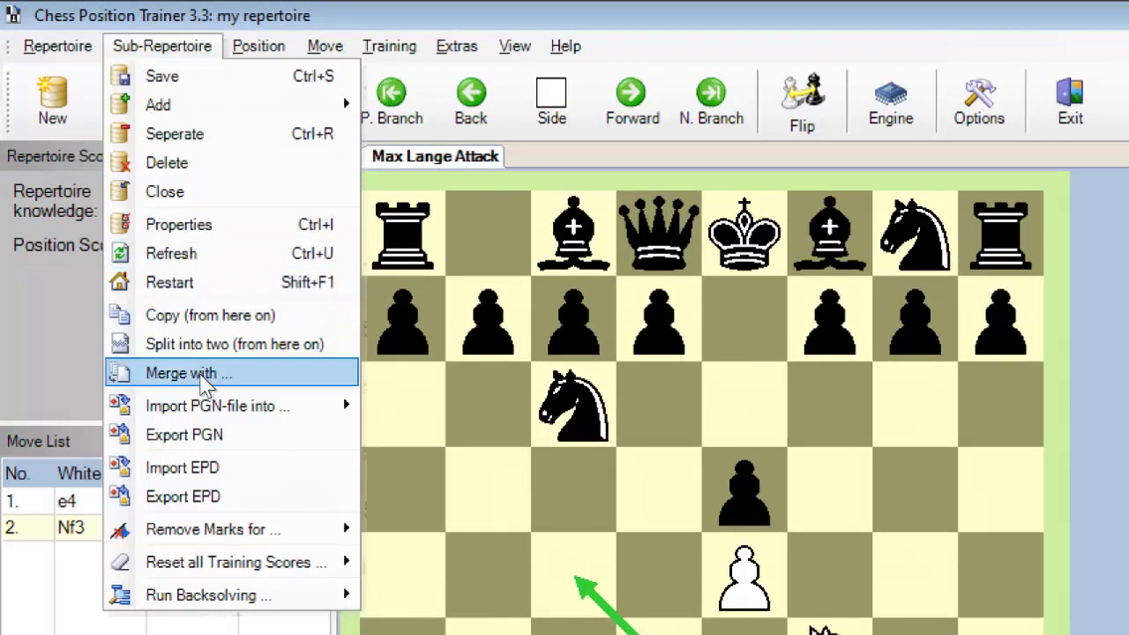
{"action": "mouse_move", "coordinate": [221, 417]}
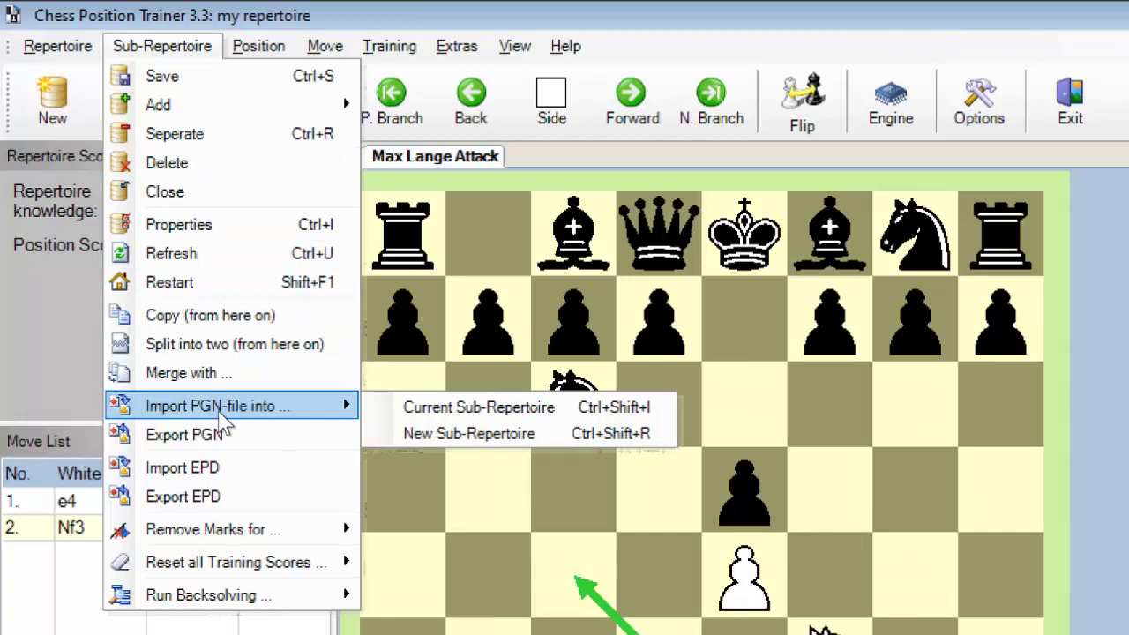
{"action": "left_click", "coordinate": [444, 435]}
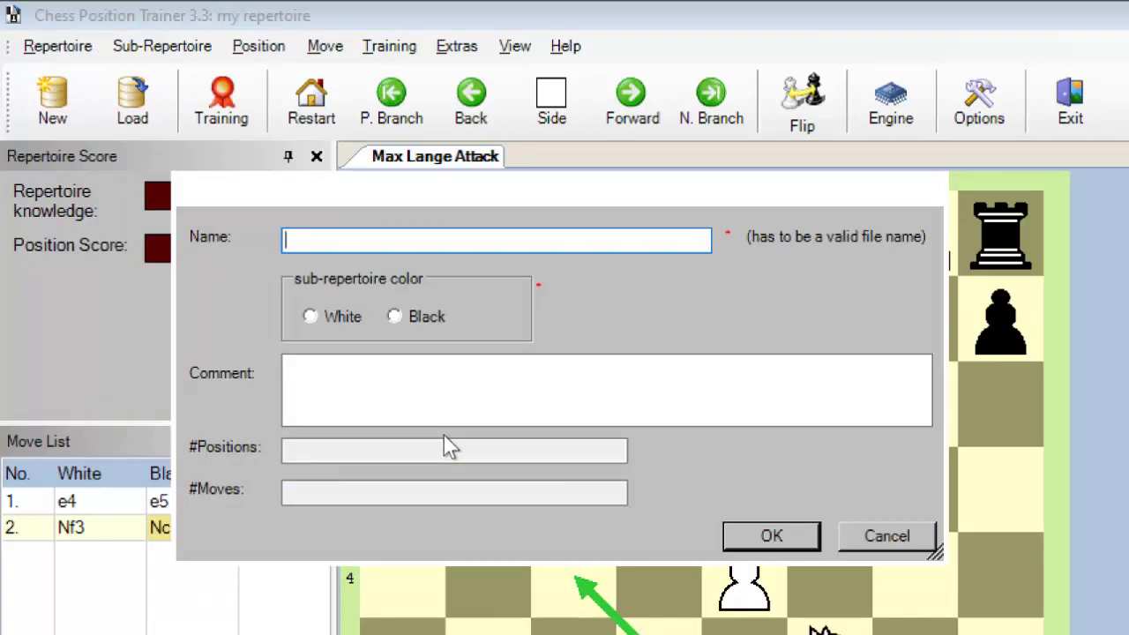
{"action": "type", "text": "Caro "}
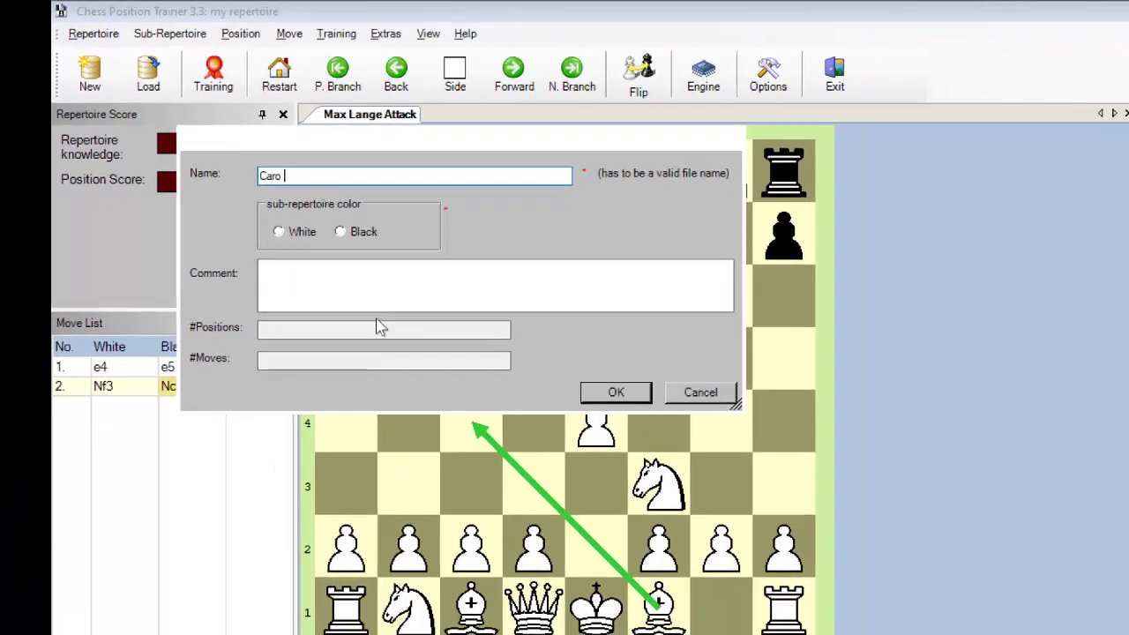
{"action": "type", "text": "Kann Complete"}
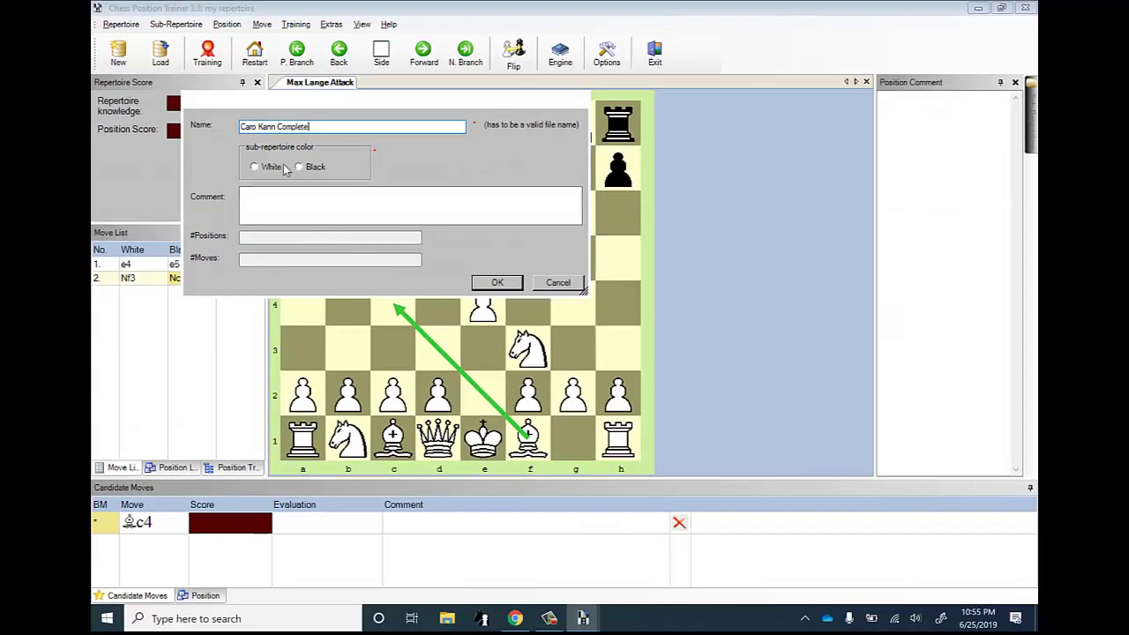
{"action": "left_click", "coordinate": [299, 167]}
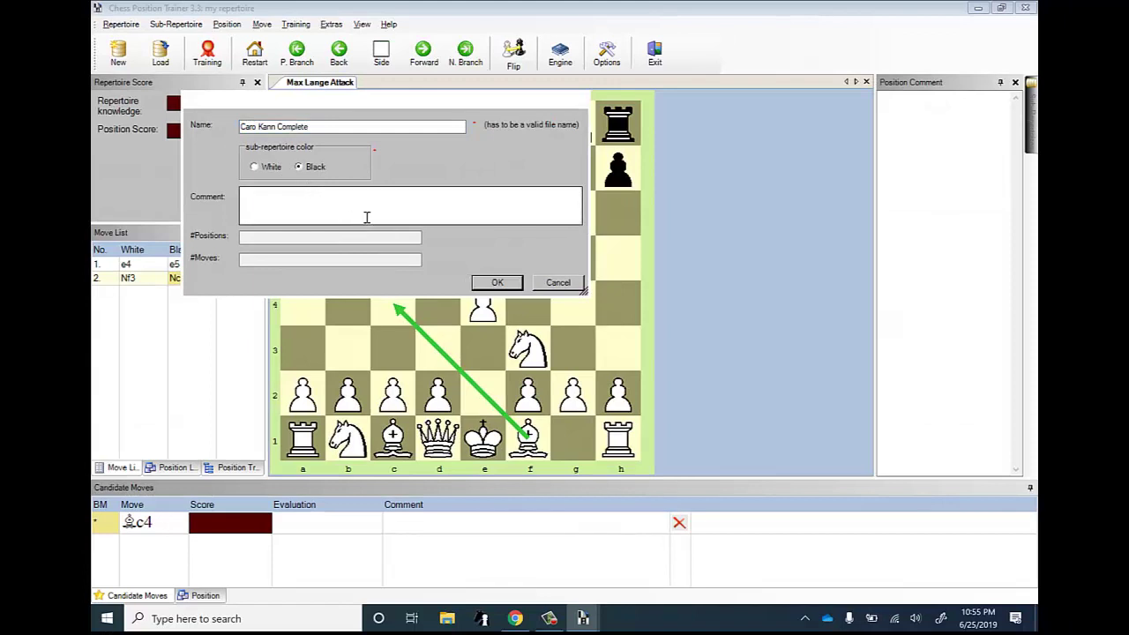
{"action": "left_click", "coordinate": [496, 283]}
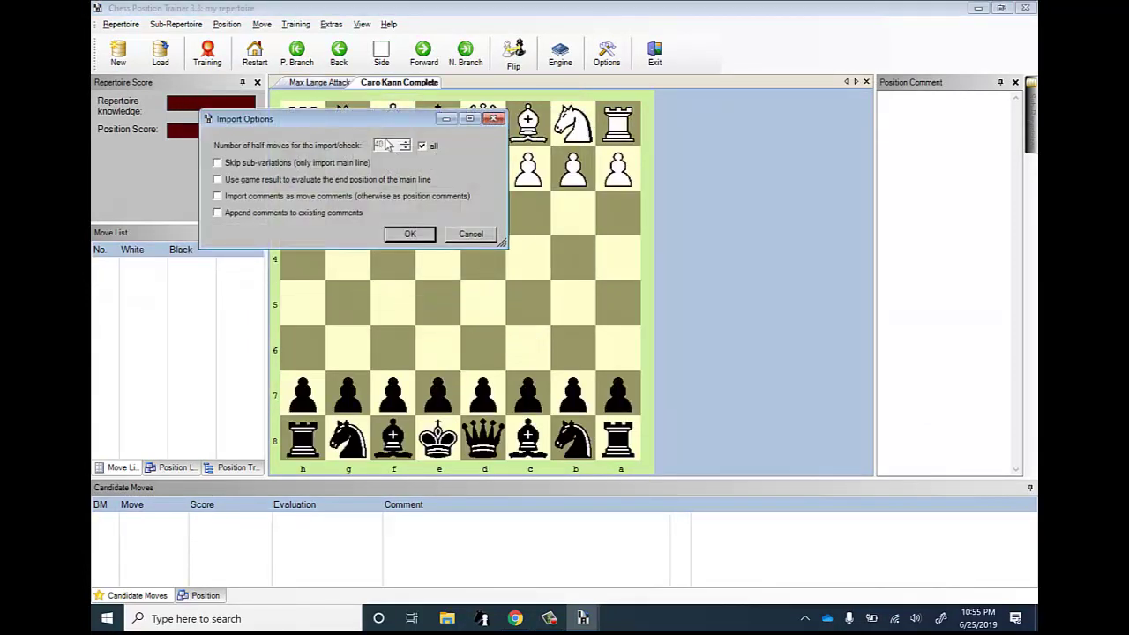
- Import caro_kan_complete with default options (194 moves) and step forward to 1.e4 c6 2.d4 d5
{"action": "left_click", "coordinate": [410, 235]}
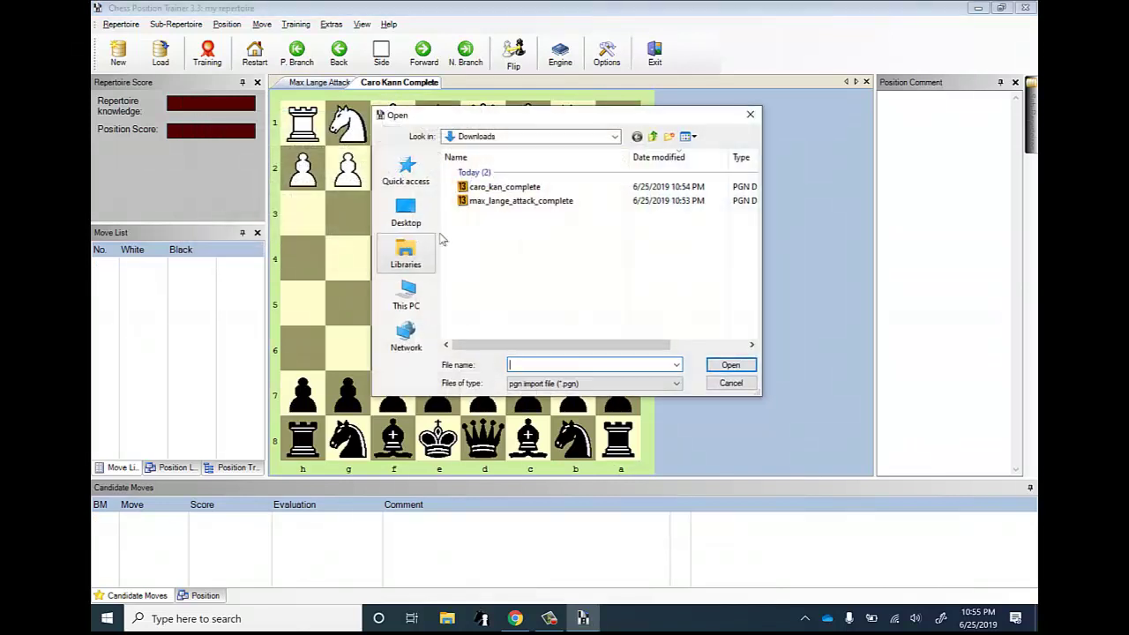
{"action": "double_click", "coordinate": [507, 187]}
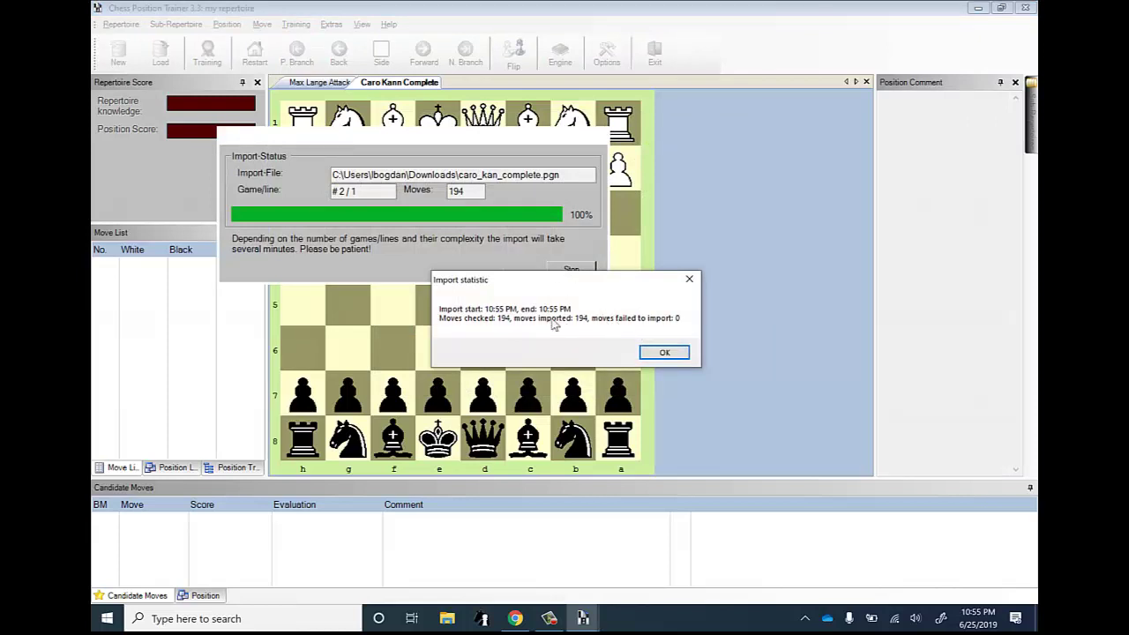
{"action": "left_click", "coordinate": [666, 353]}
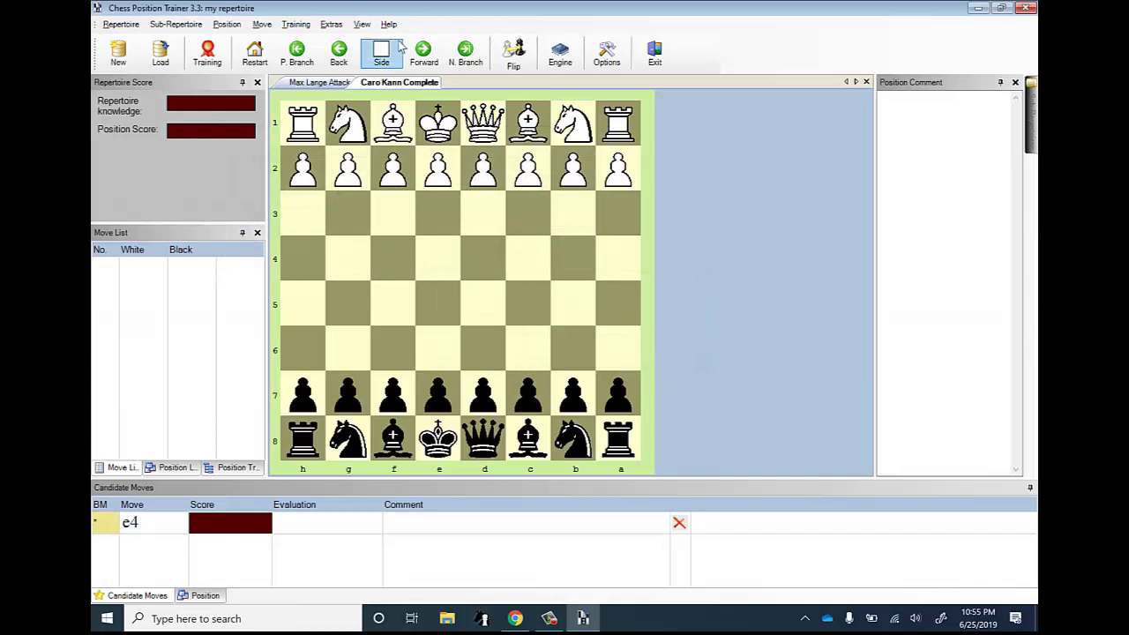
{"action": "left_click", "coordinate": [425, 55]}
{"action": "left_click", "coordinate": [425, 54]}
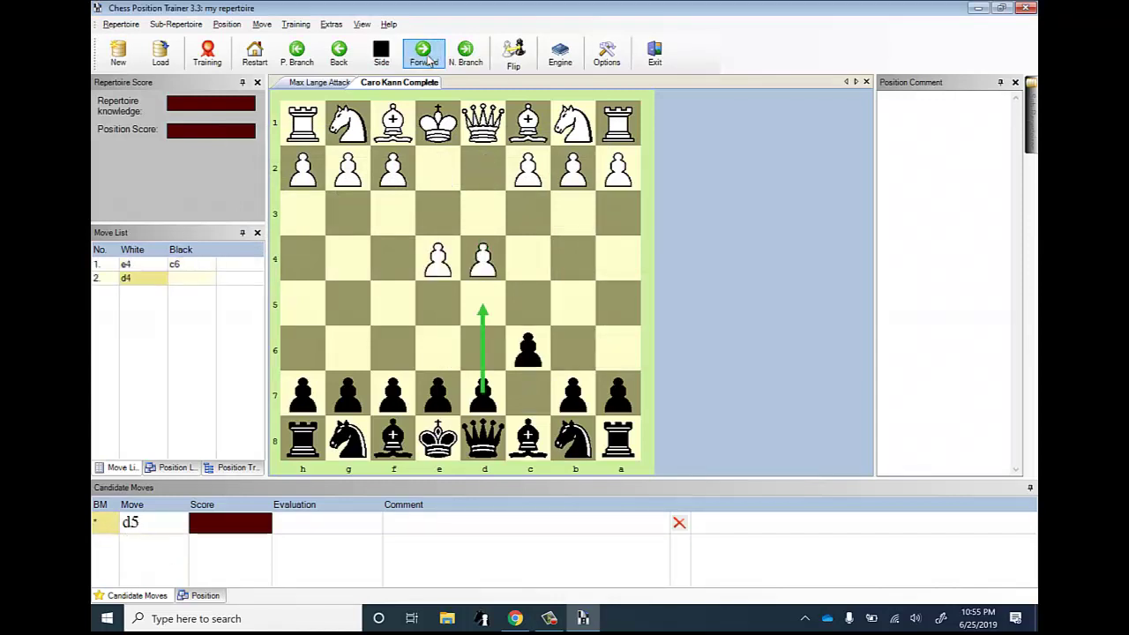
{"action": "left_click", "coordinate": [425, 54]}
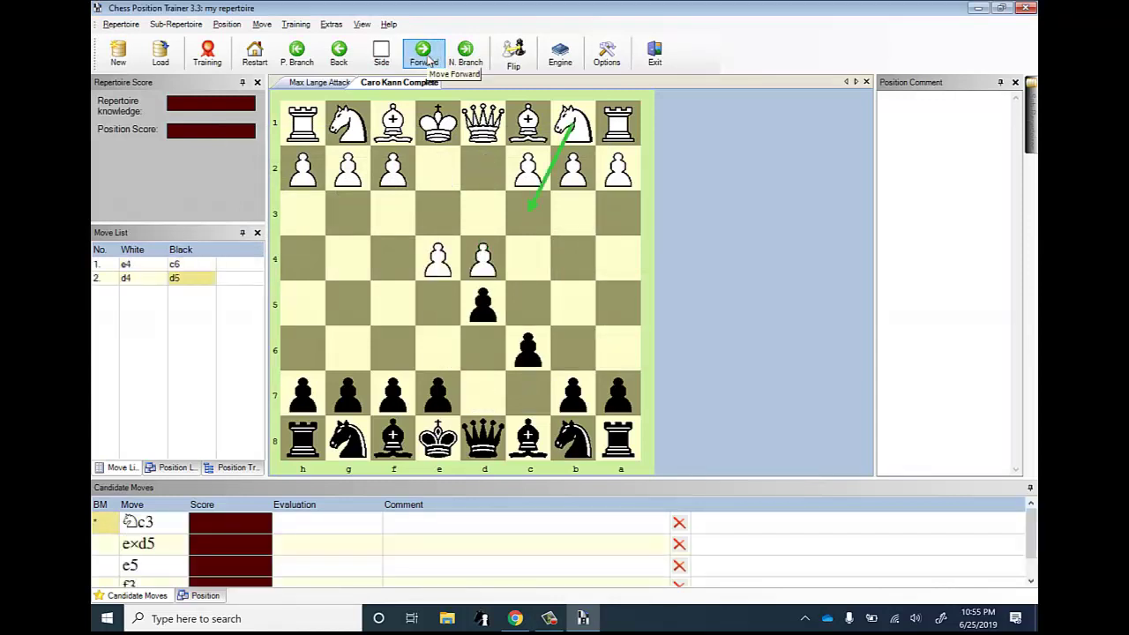